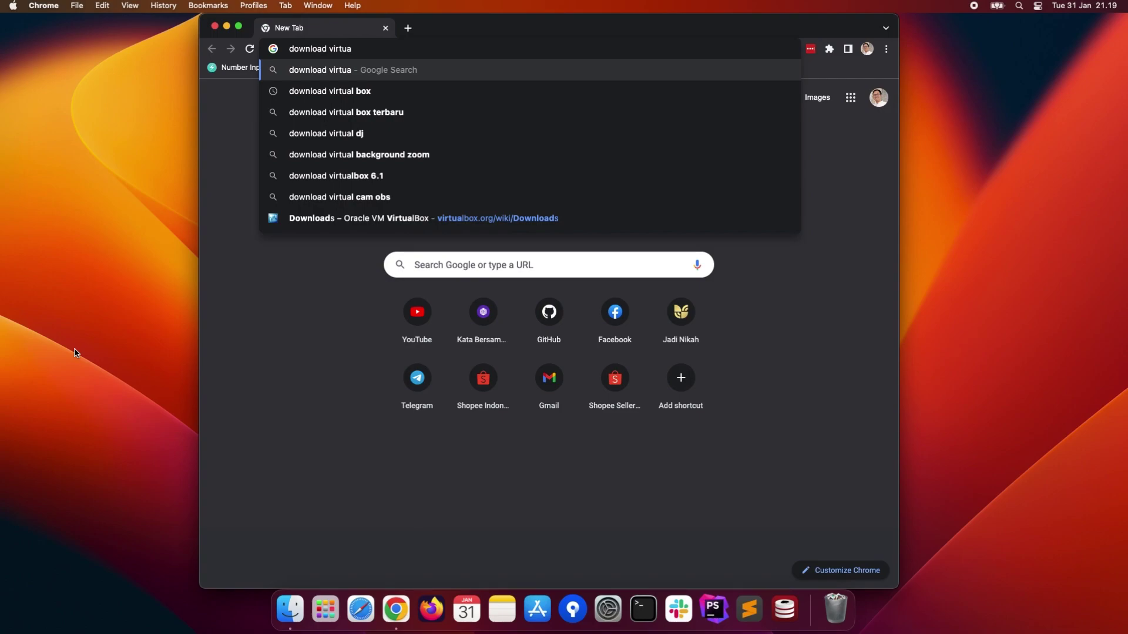
- Search 'download virtual box' and start the macOS / Intel hosts package download
{"action": "key", "text": "Down"}
{"action": "key", "text": "Return"}
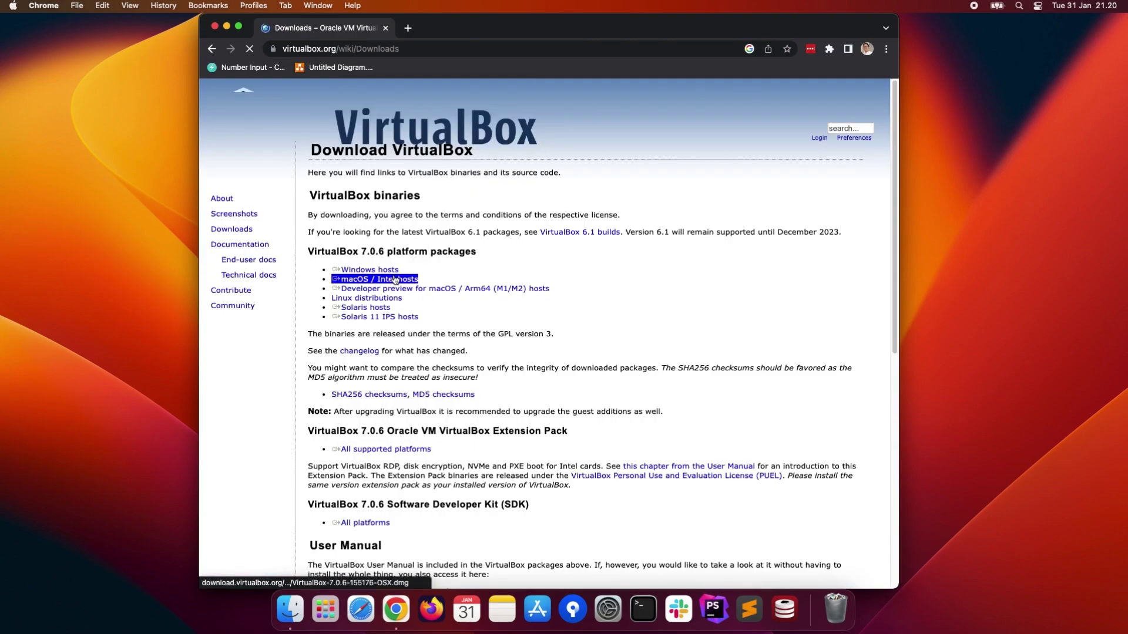
{"action": "left_click", "coordinate": [395, 281]}
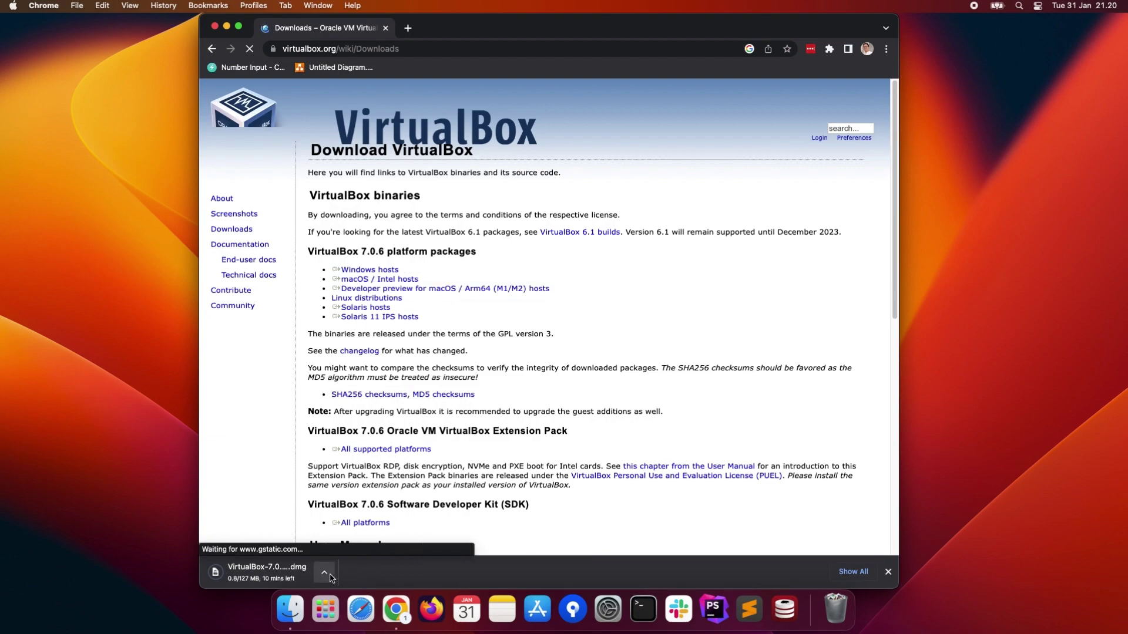
- Cancel the VirtualBox .dmg download and select the page address
{"action": "left_click", "coordinate": [329, 578]}
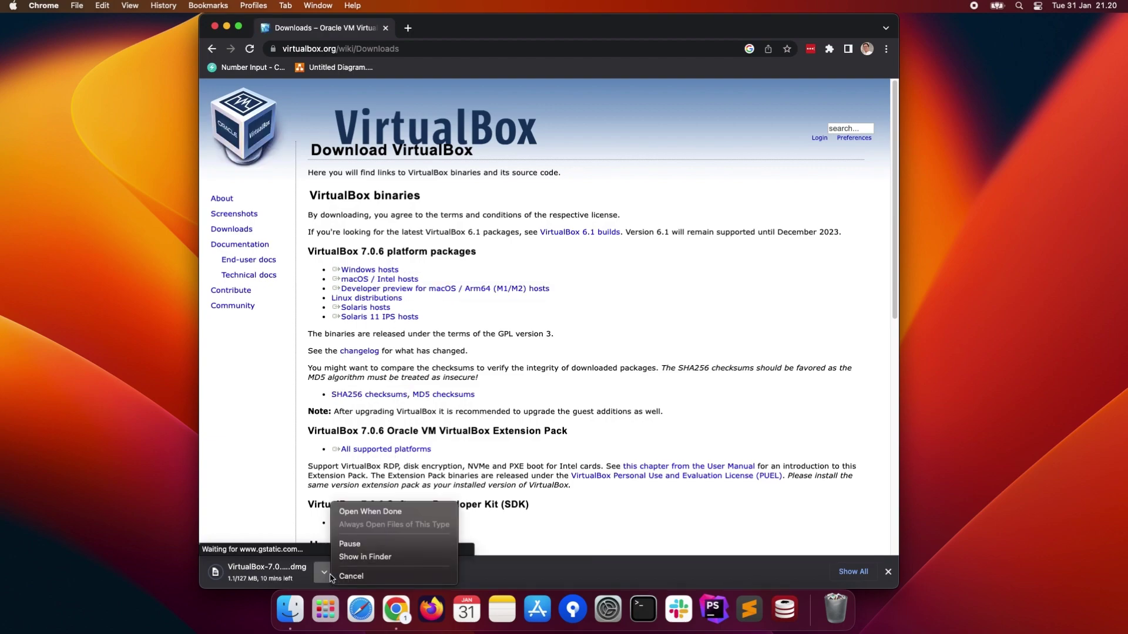
{"action": "left_click", "coordinate": [361, 578]}
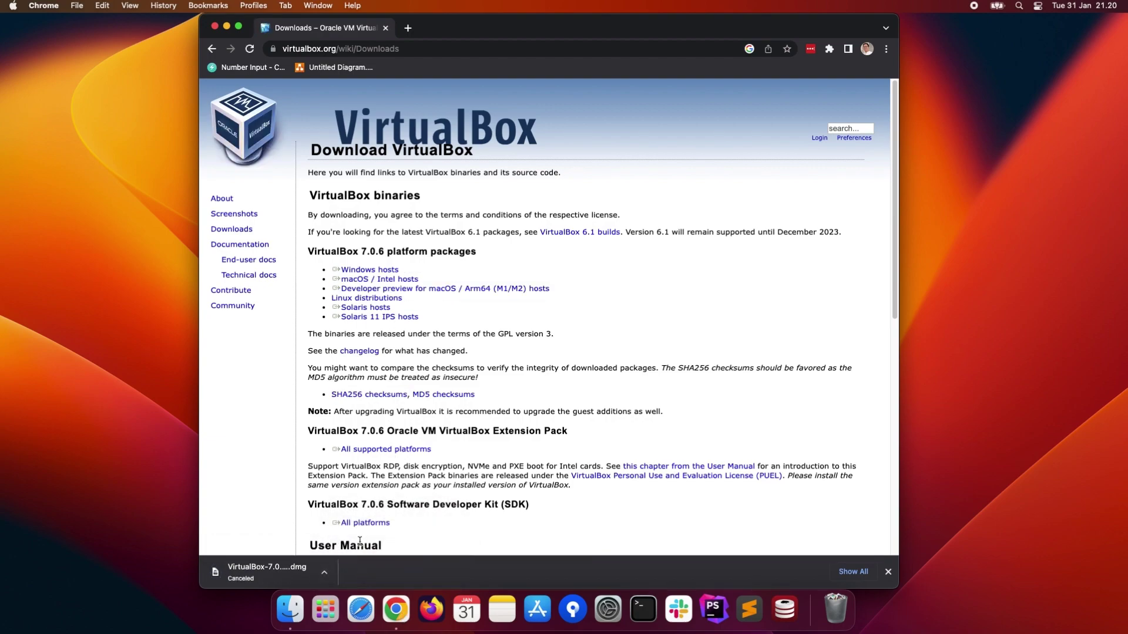
{"action": "left_click", "coordinate": [348, 52]}
- Search 'download ubuntu' and start the Ubuntu 22.04.1 LTS desktop download
{"action": "type", "text": "download ubu"}
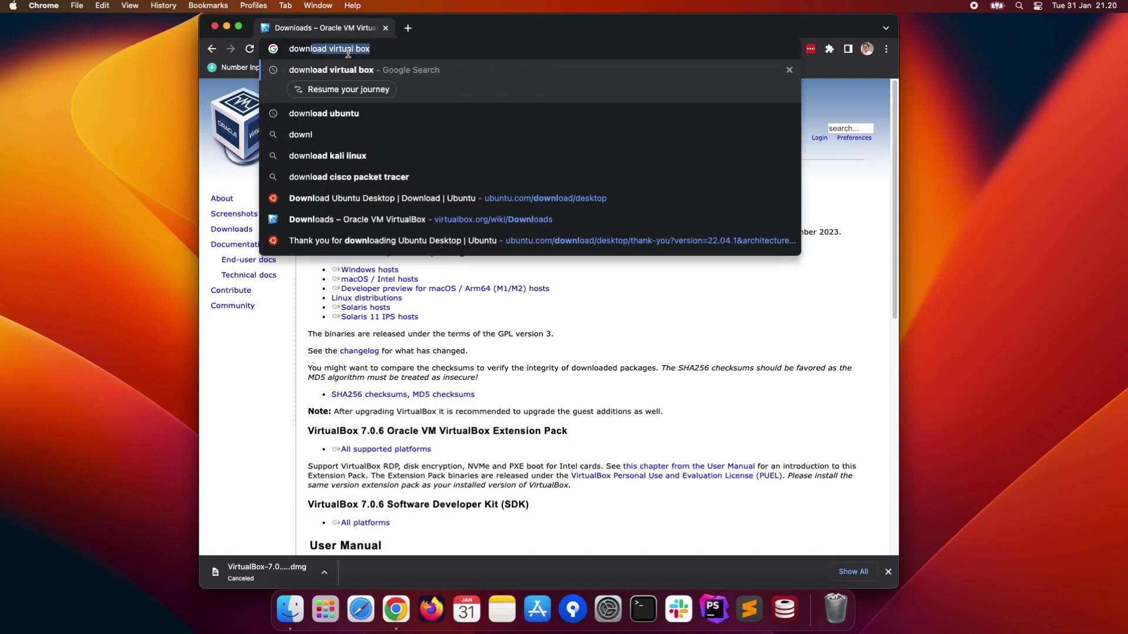
{"action": "type", "text": "ntu"}
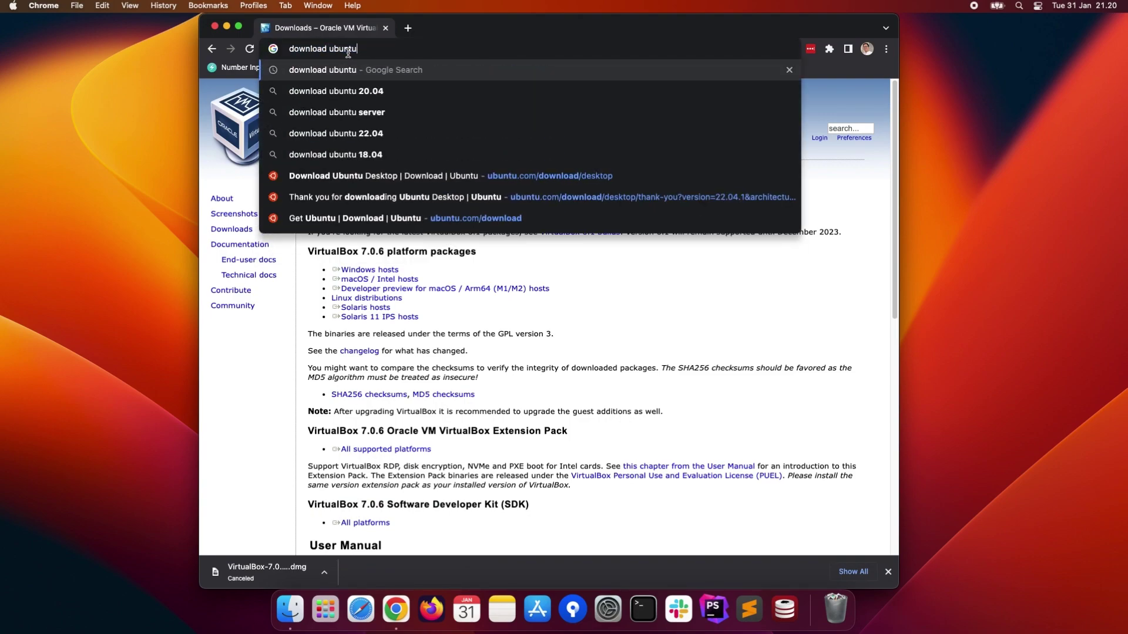
{"action": "key", "text": "Return"}
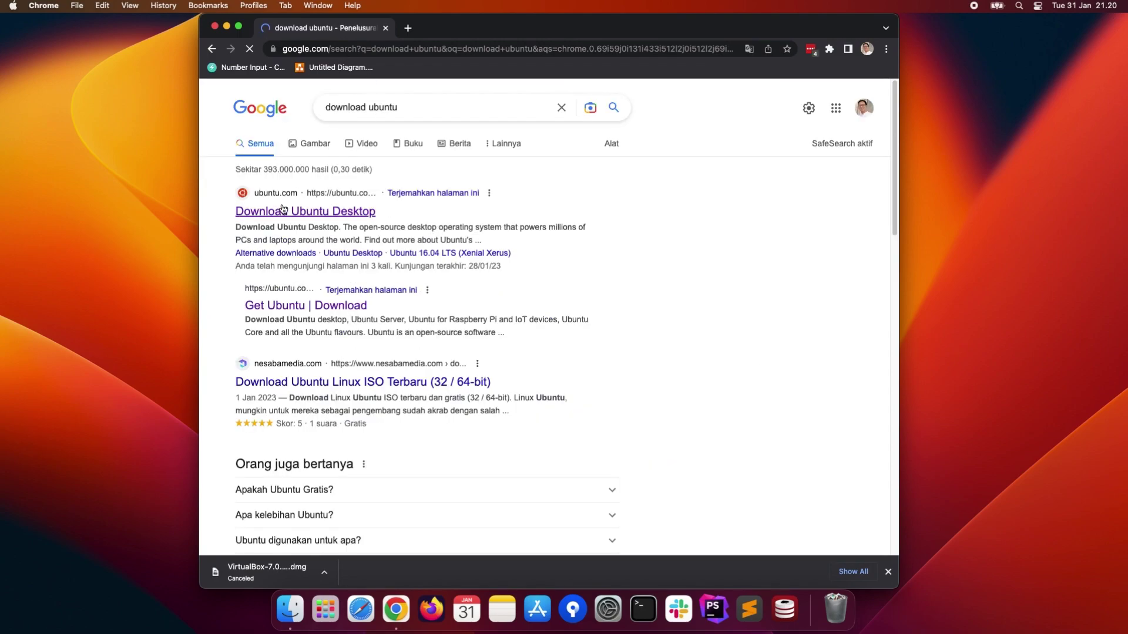
{"action": "left_click", "coordinate": [284, 210]}
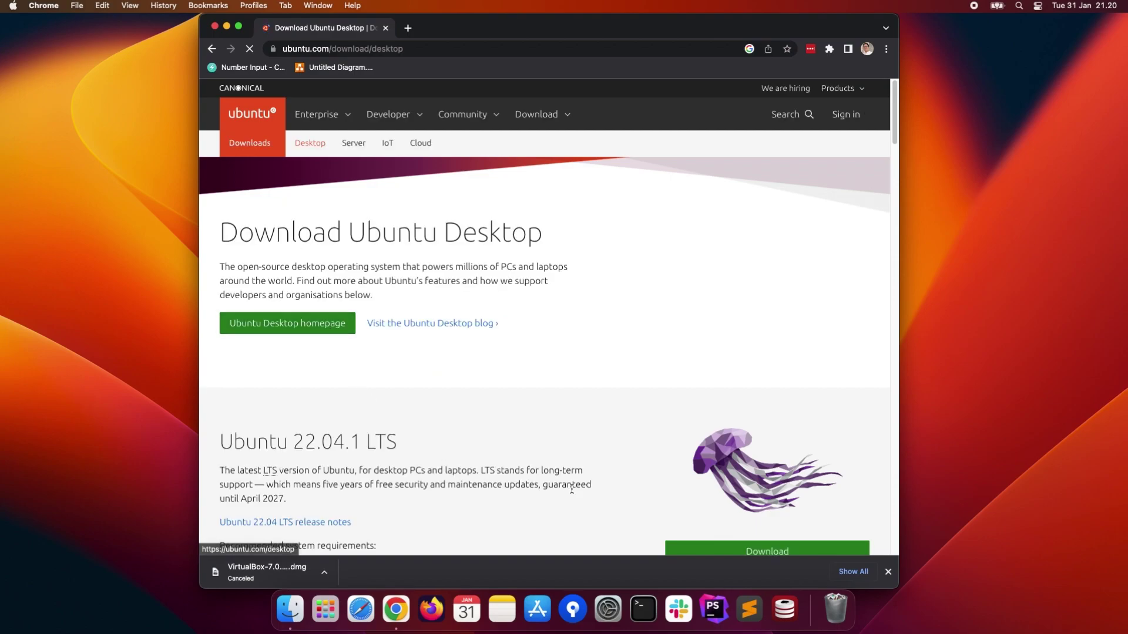
{"action": "scroll", "coordinate": [575, 487], "scroll_direction": "down", "scroll_amount": 3}
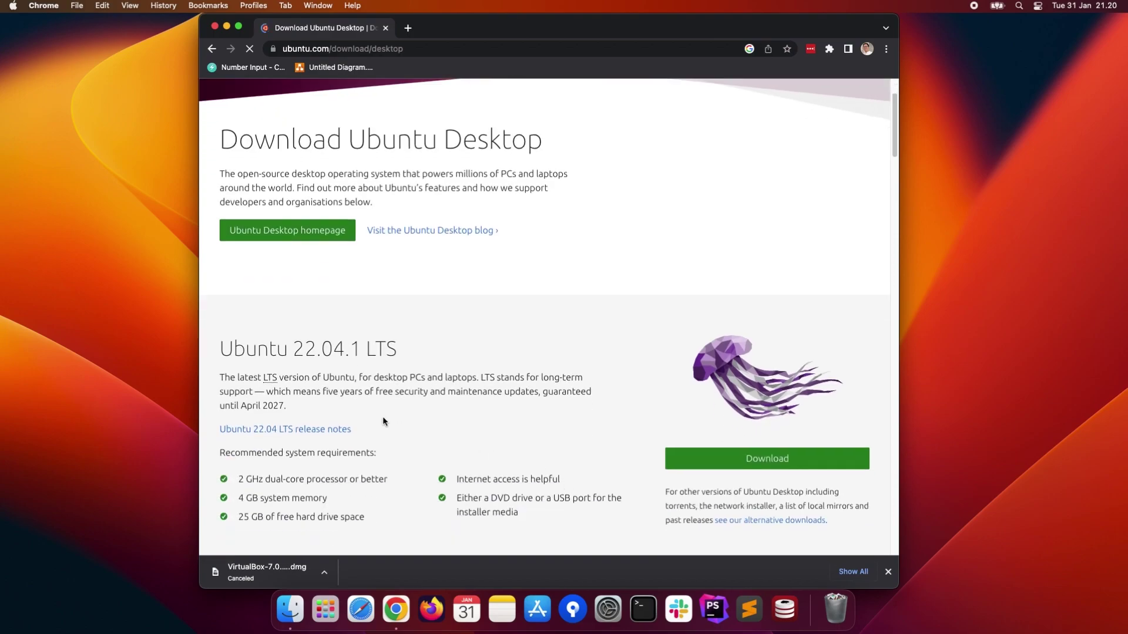
{"action": "left_click", "coordinate": [727, 460]}
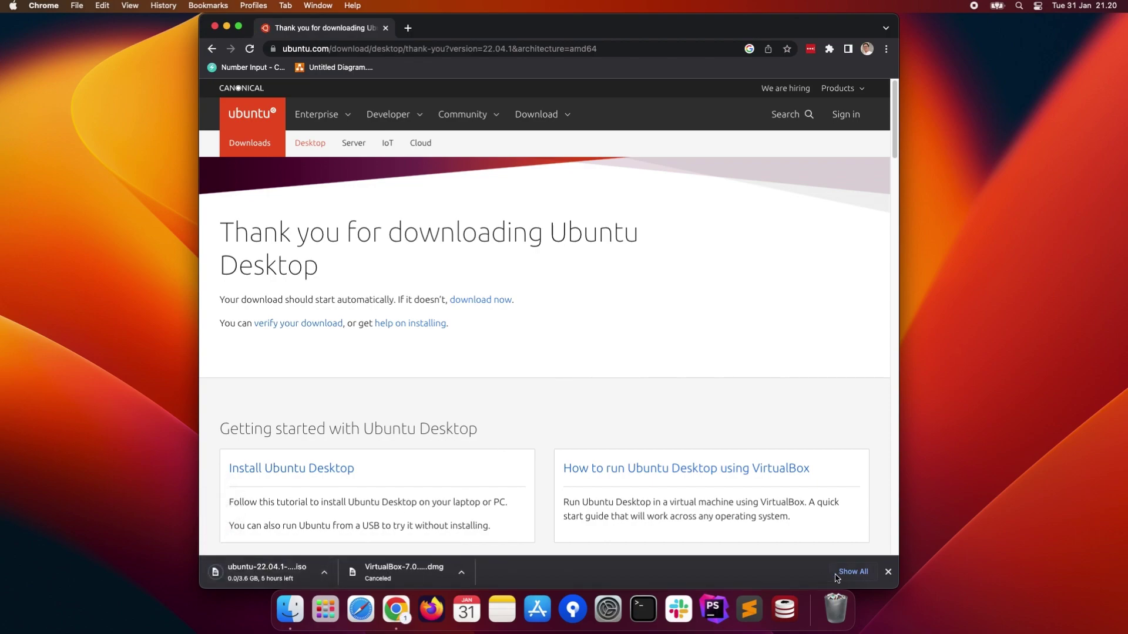
- Cancel the Ubuntu ISO in the full downloads list and close that tab
{"action": "left_click", "coordinate": [852, 572]}
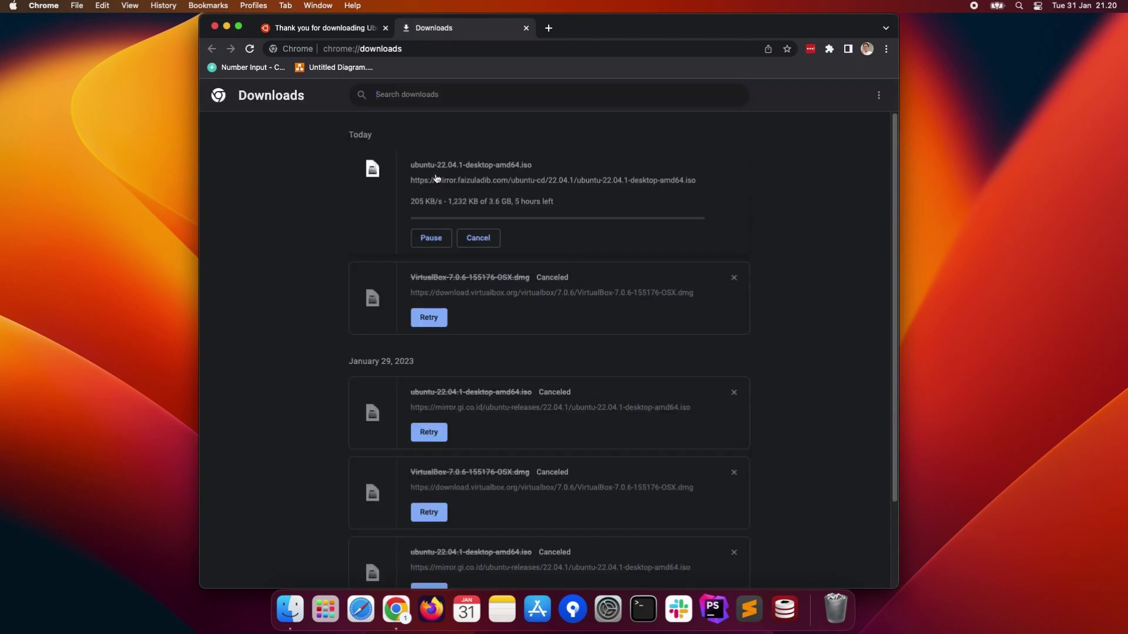
{"action": "left_click", "coordinate": [488, 240]}
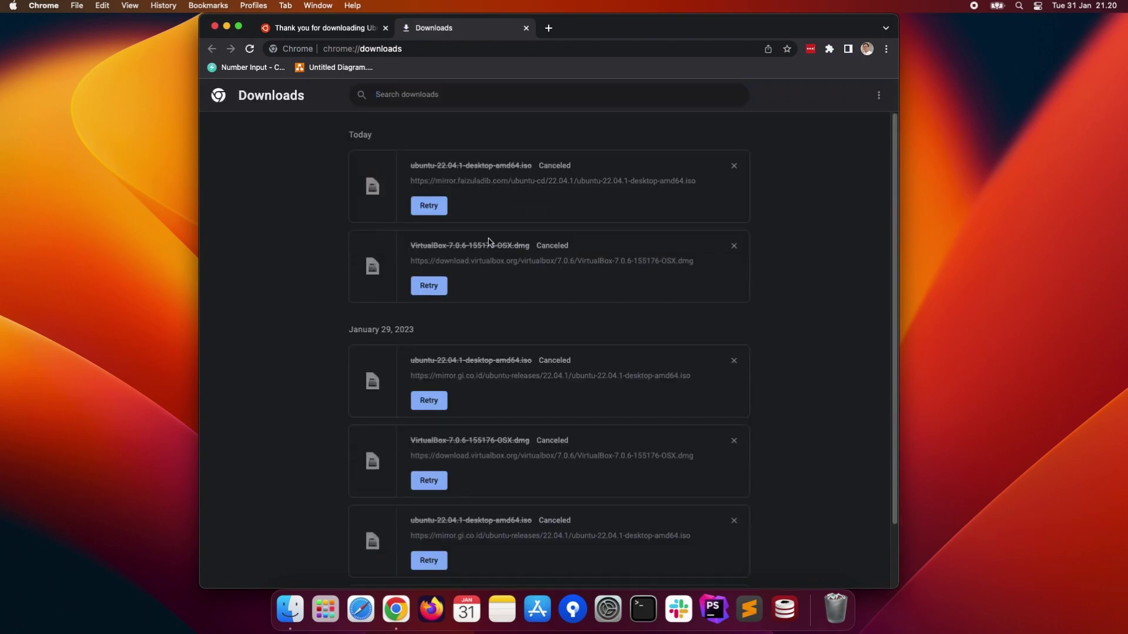
{"action": "left_click", "coordinate": [526, 28]}
- Close Chrome and launch VirtualBox by searching 'vir' in Launchpad
{"action": "left_click", "coordinate": [385, 28]}
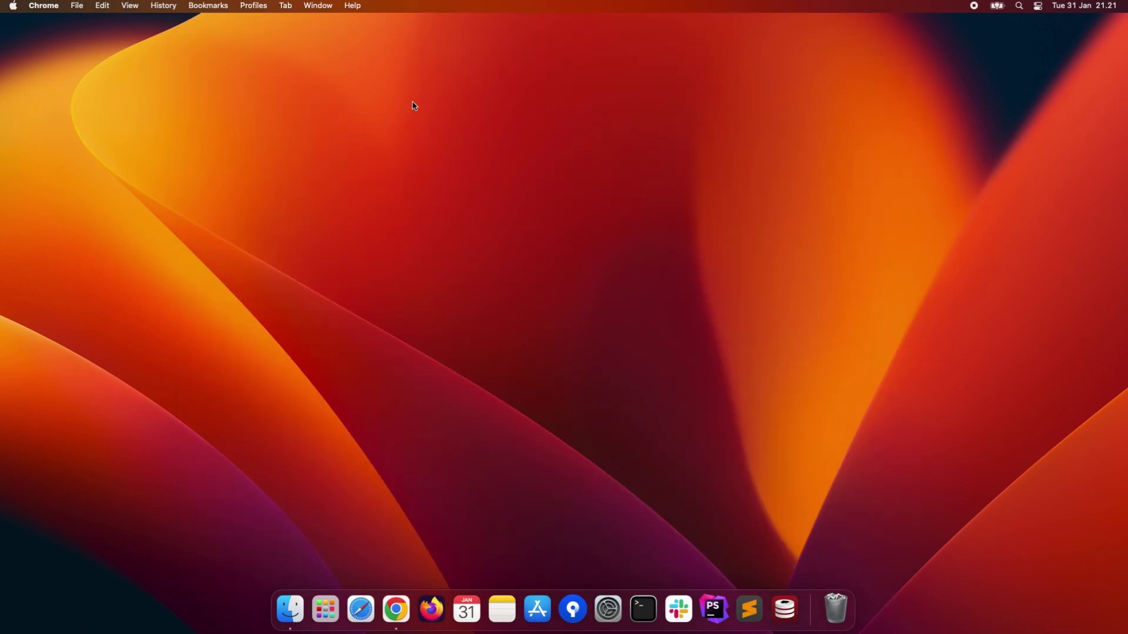
{"action": "left_click", "coordinate": [450, 161]}
{"action": "key", "text": "F4"}
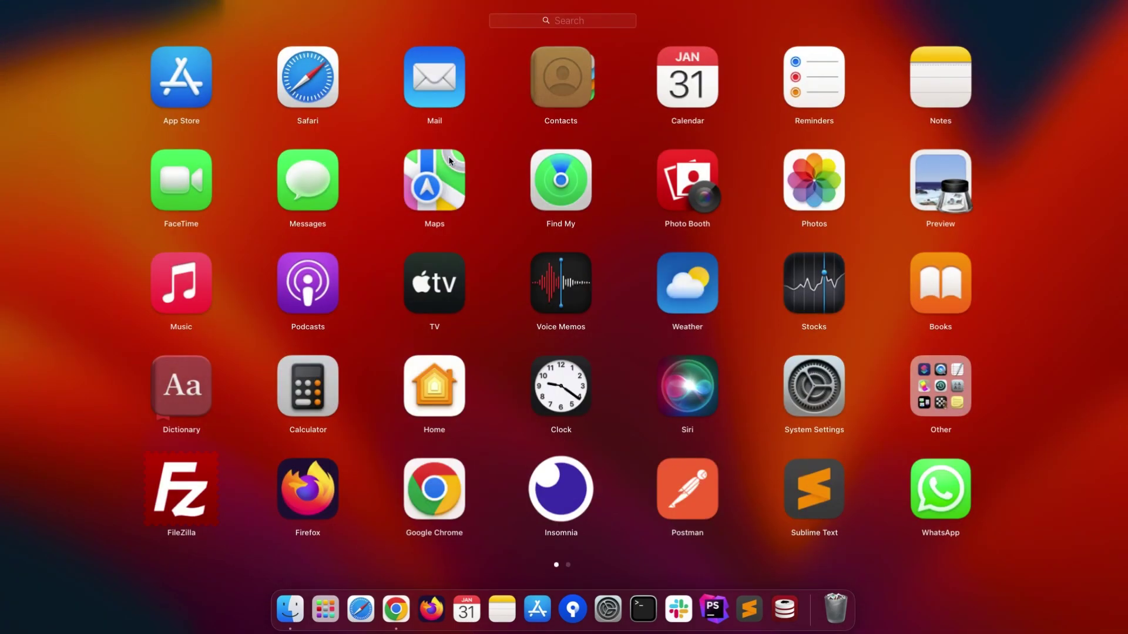
{"action": "type", "text": "vir"}
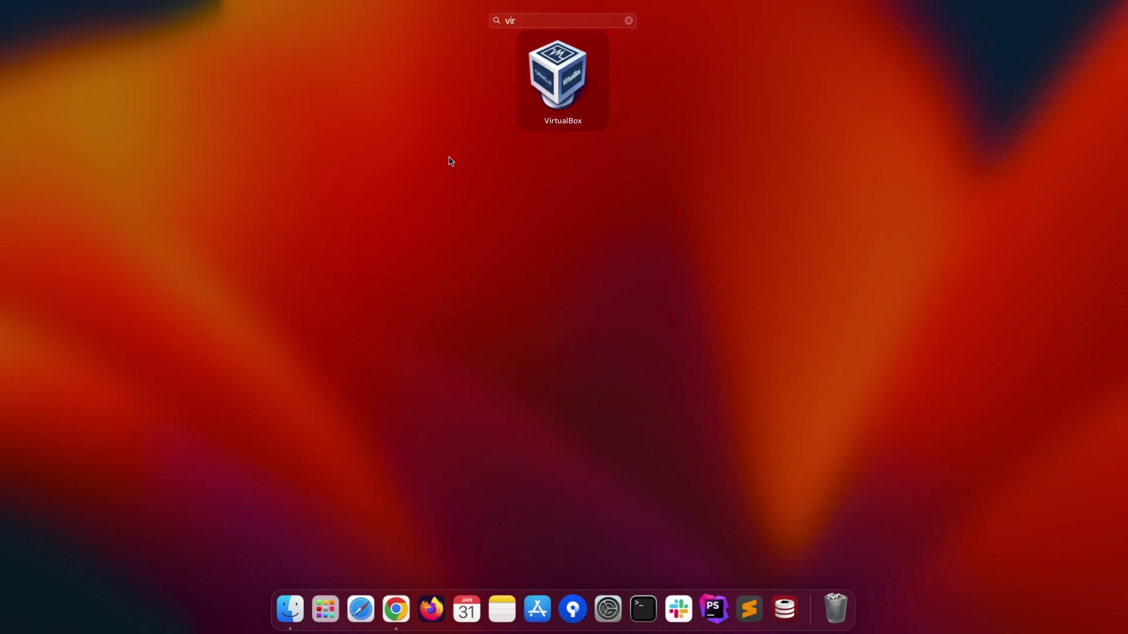
{"action": "key", "text": "Return"}
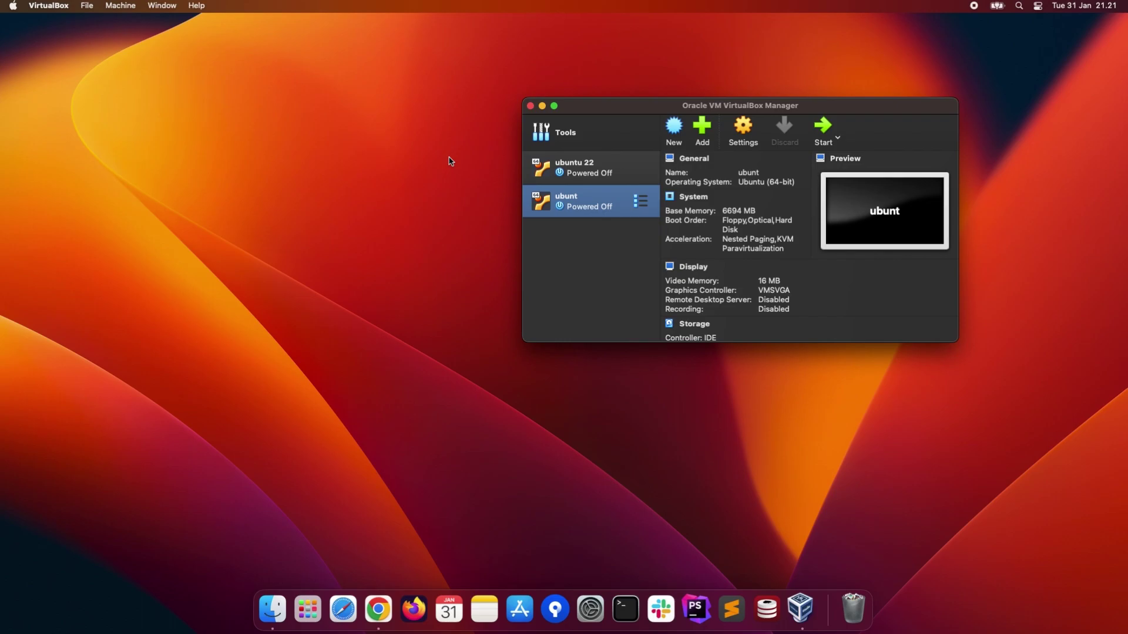
- Name the new machine 'Ubuntu versi 20', attach ubuntu-22.04-desktop-amd64.iso, and skip unattended installation
{"action": "left_click", "coordinate": [677, 124]}
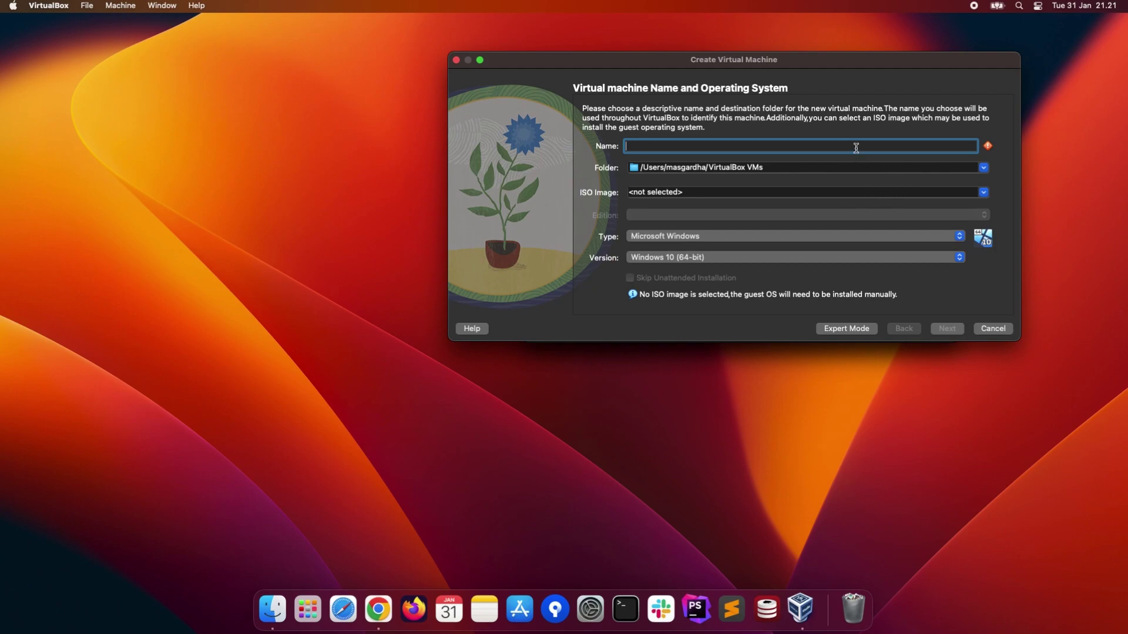
{"action": "type", "text": "Ubuntu"}
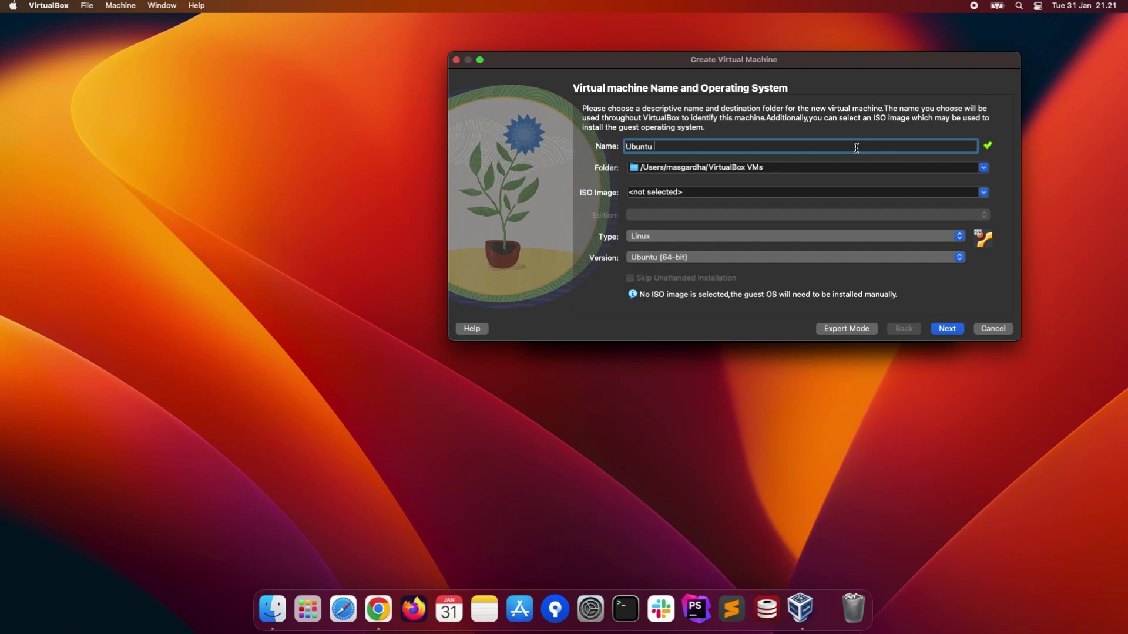
{"action": "type", "text": " versi 20"}
{"action": "left_click", "coordinate": [923, 192]}
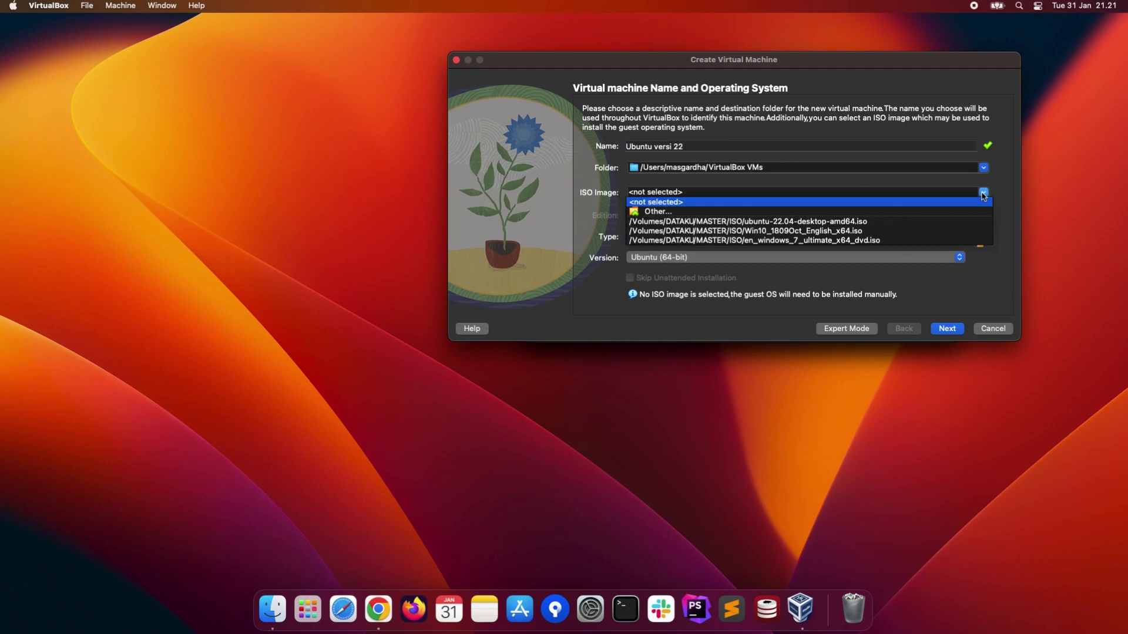
{"action": "left_click", "coordinate": [768, 213]}
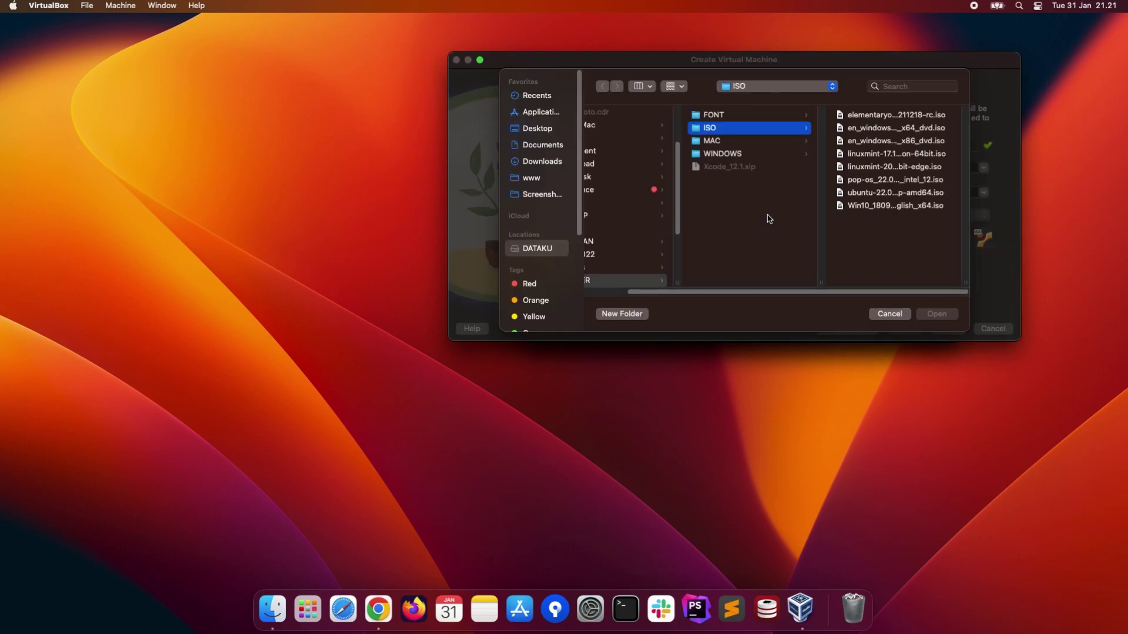
{"action": "left_click", "coordinate": [903, 194]}
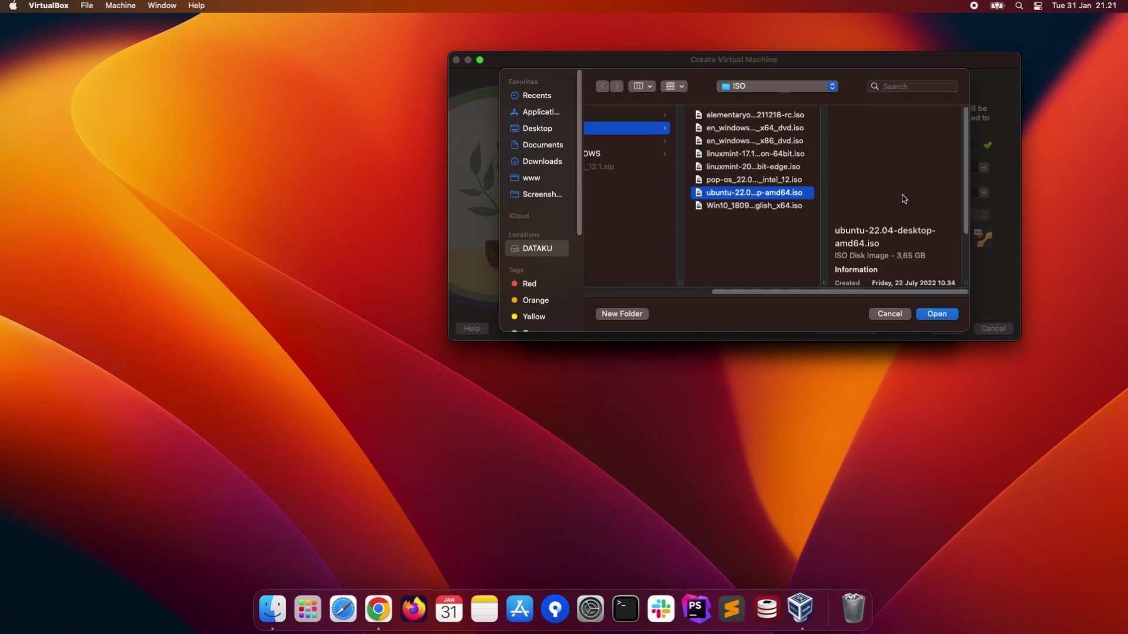
{"action": "left_click", "coordinate": [938, 314]}
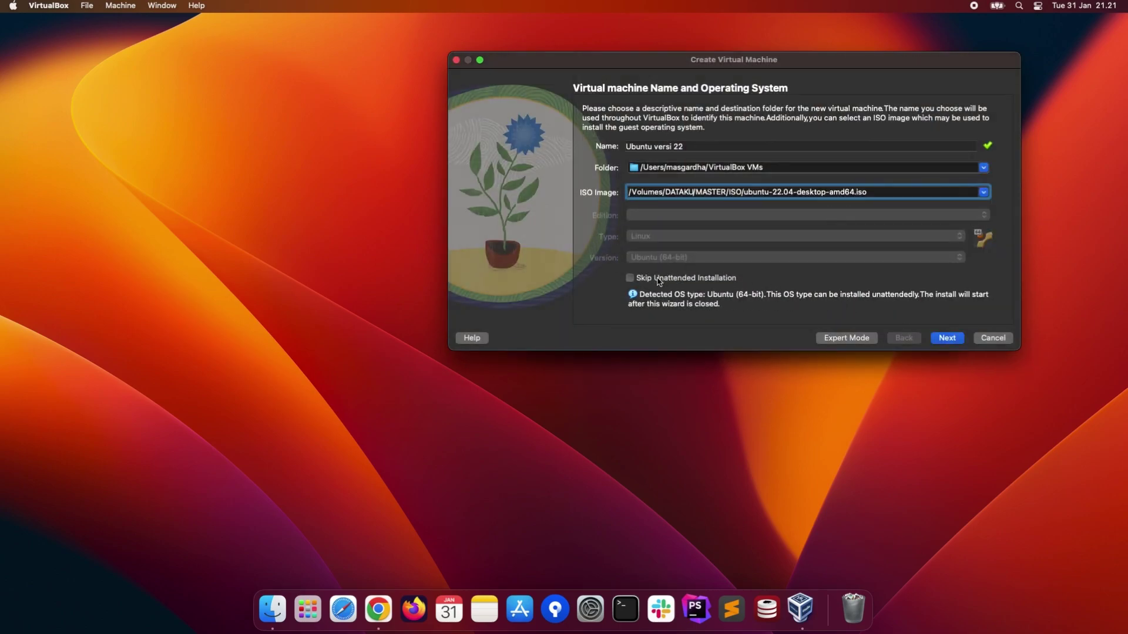
{"action": "left_click", "coordinate": [631, 279]}
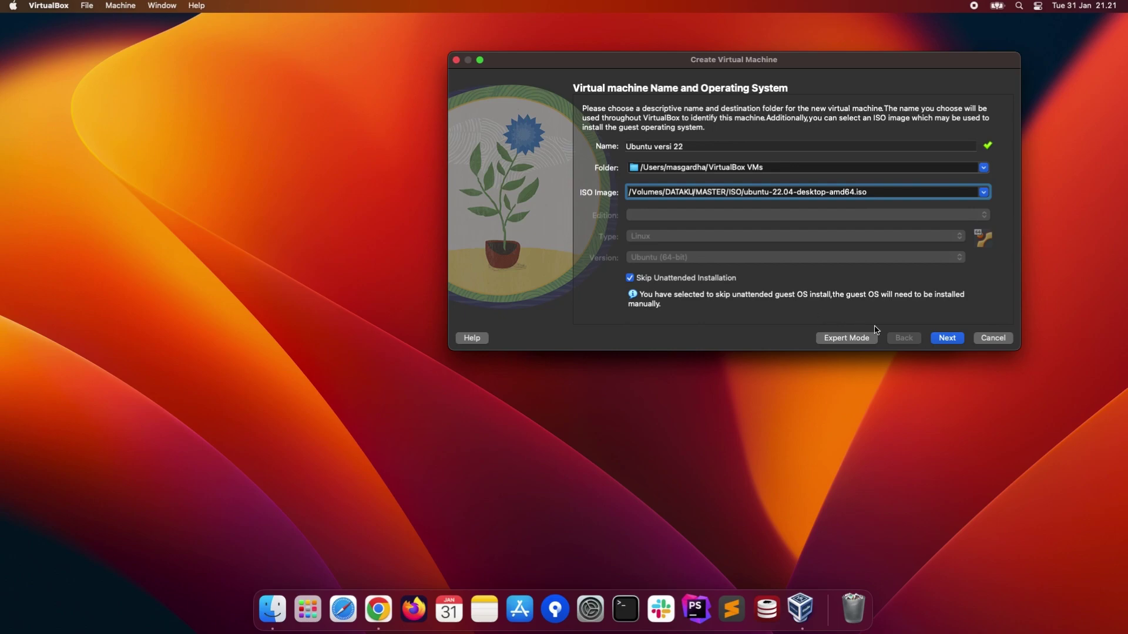
- Assign 6760 MB memory and 2 processors, keep the 25 GB disk, and finish the wizard
{"action": "left_click", "coordinate": [942, 339]}
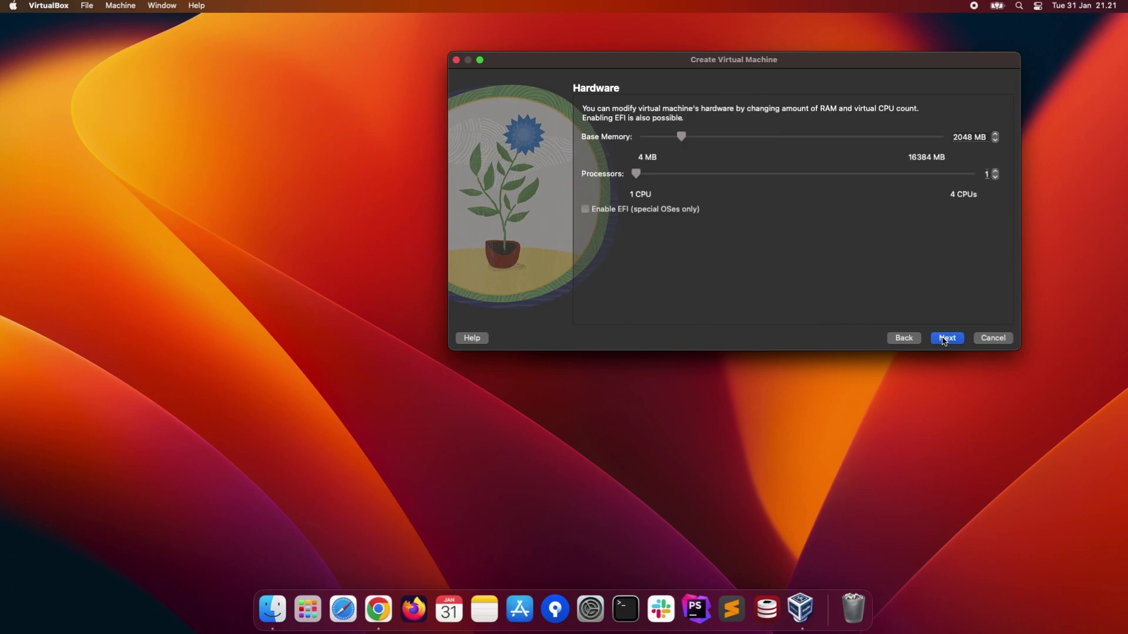
{"action": "left_click", "coordinate": [782, 141]}
{"action": "left_click", "coordinate": [766, 137]}
{"action": "left_click", "coordinate": [707, 175]}
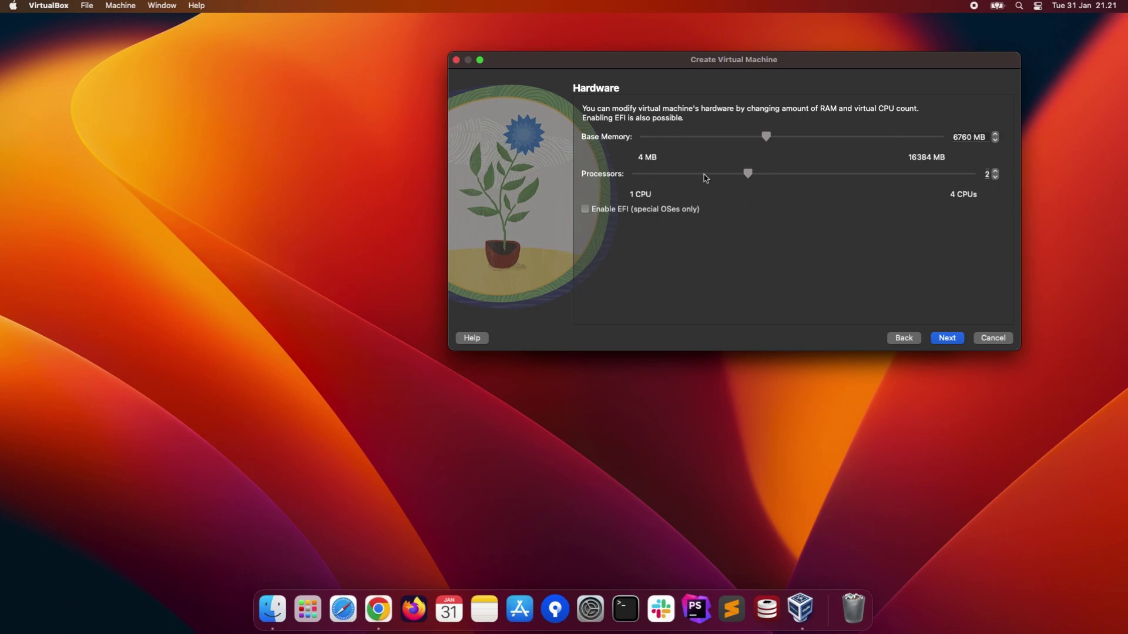
{"action": "left_click", "coordinate": [958, 339]}
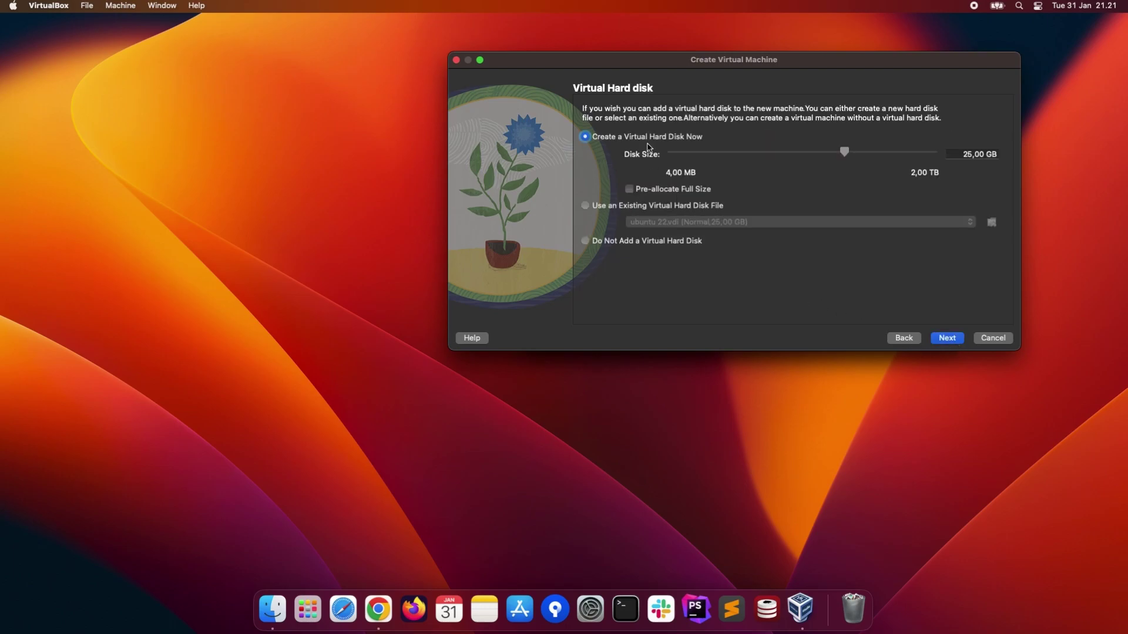
{"action": "left_click", "coordinate": [960, 339]}
{"action": "left_click", "coordinate": [942, 338]}
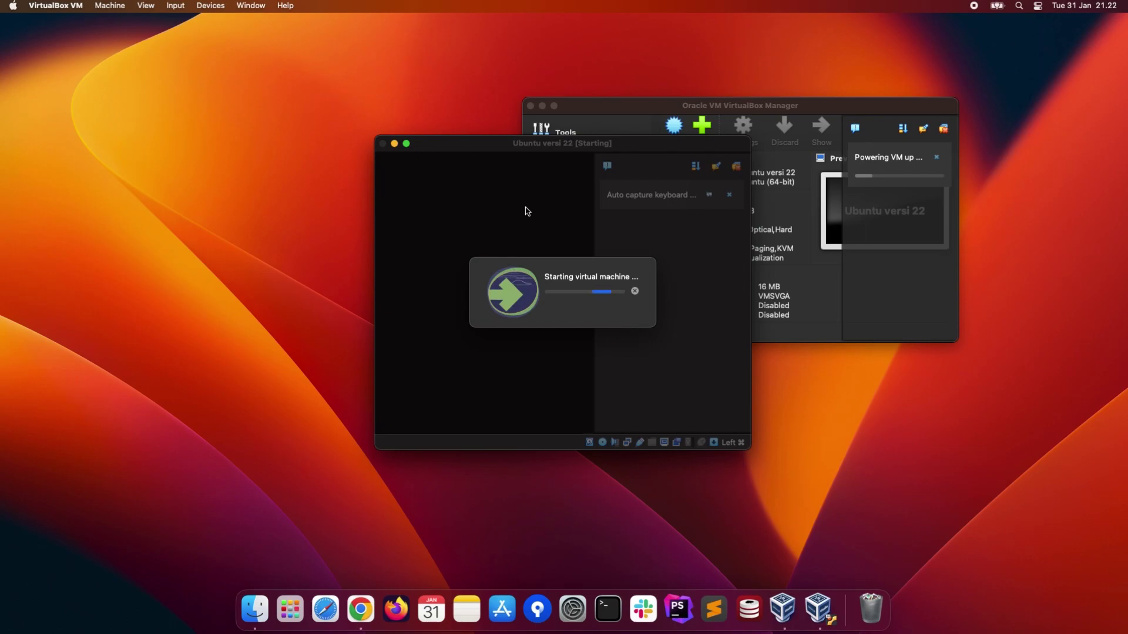
- Put the VM window in full screen, dismiss the keyboard notice, and boot 'Try or Install Ubuntu'
{"action": "left_click", "coordinate": [406, 144]}
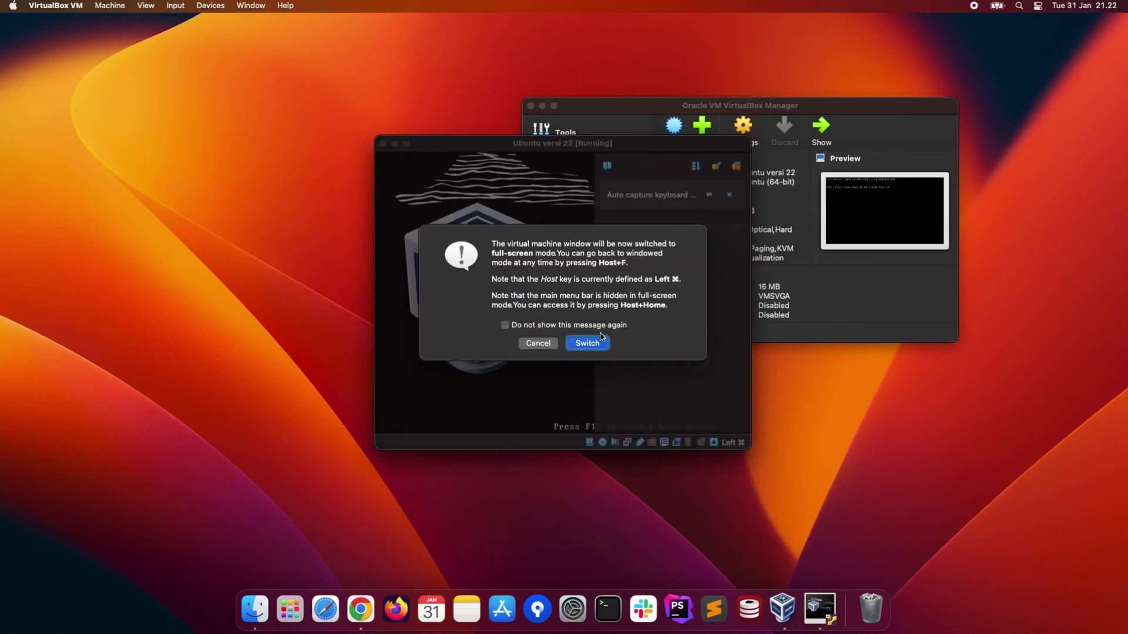
{"action": "left_click", "coordinate": [587, 343]}
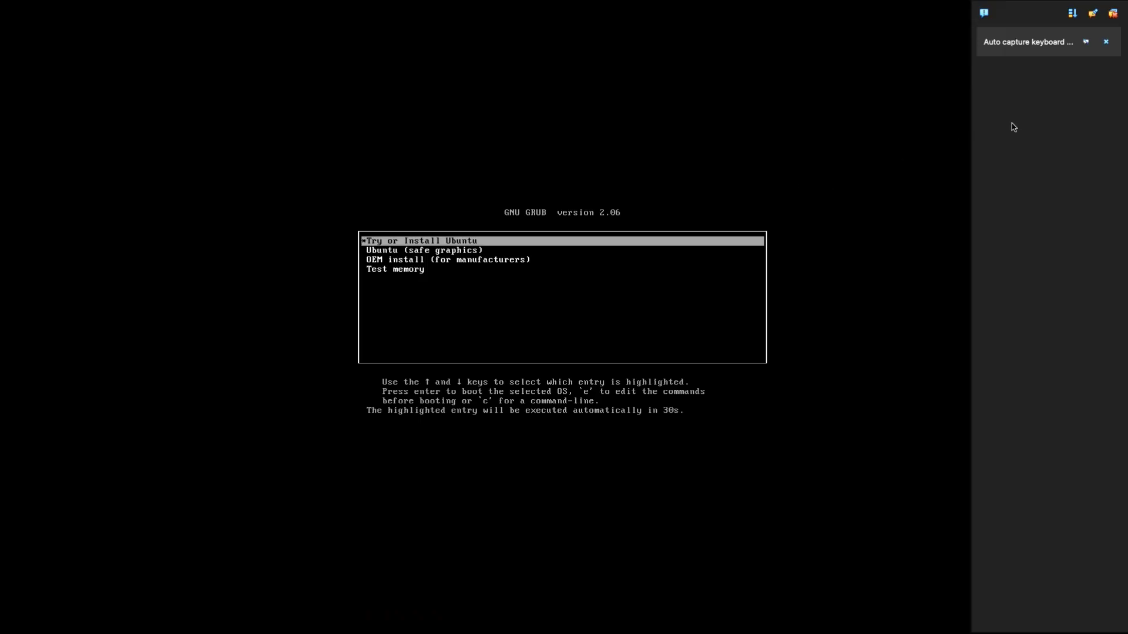
{"action": "left_click", "coordinate": [1106, 43]}
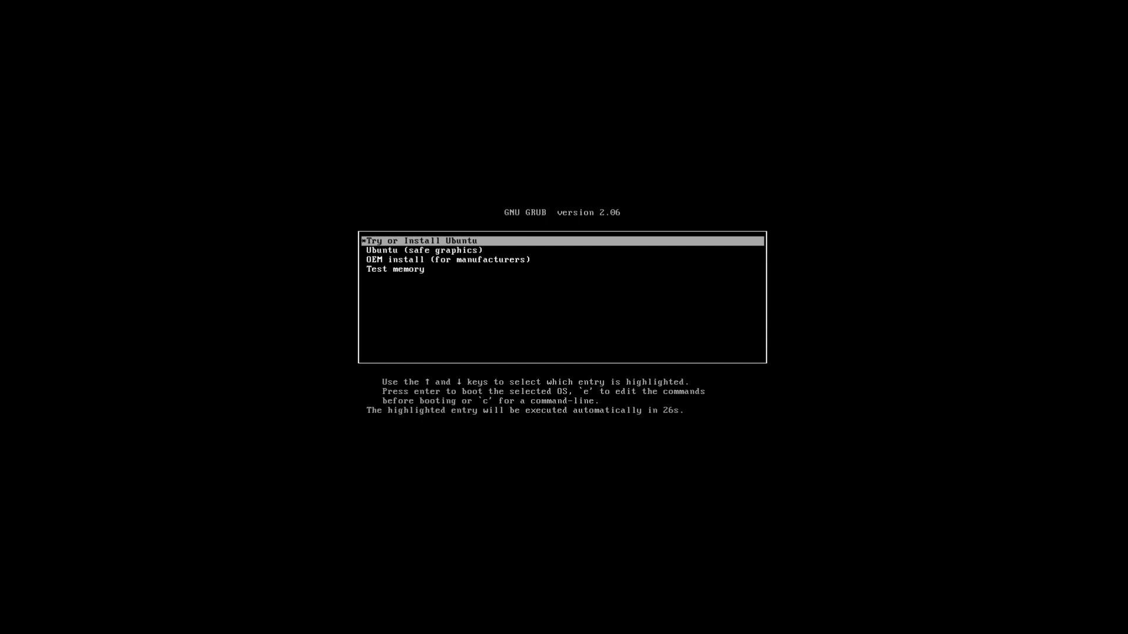
{"action": "key", "text": "Return"}
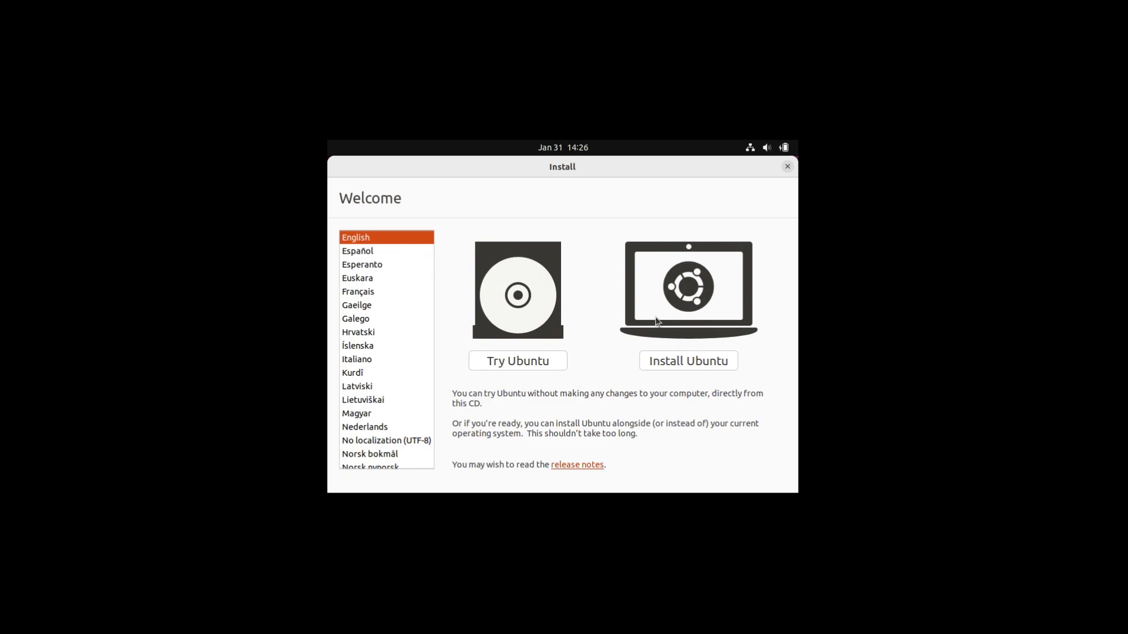
- Choose Try Ubuntu on the Welcome screen to load the live desktop
{"action": "left_click", "coordinate": [554, 359]}
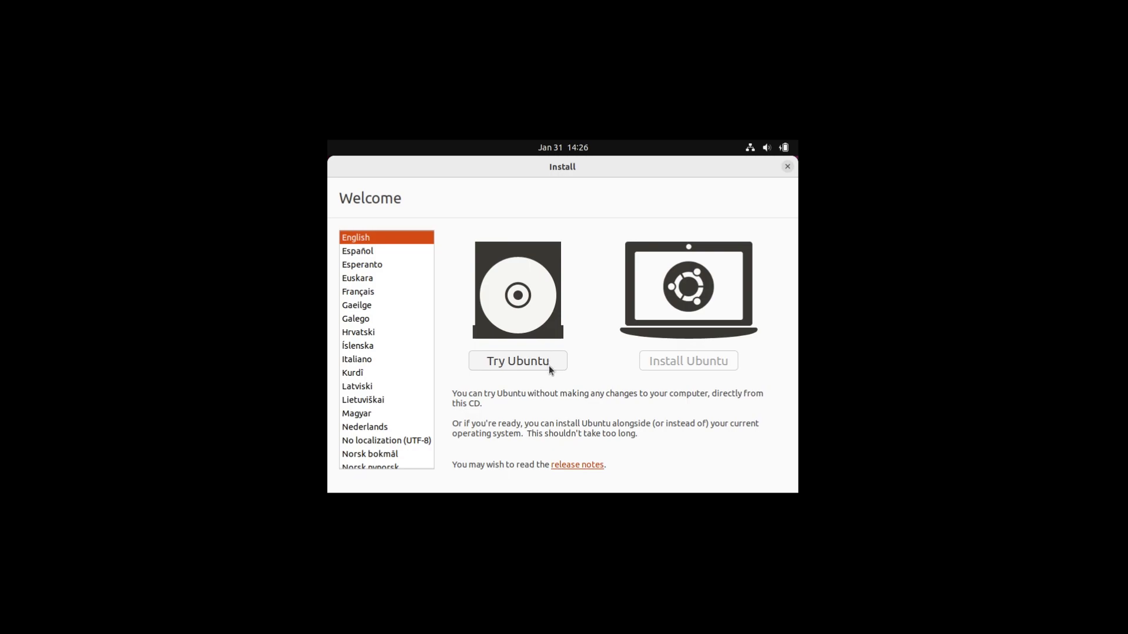
{"action": "left_click", "coordinate": [517, 360]}
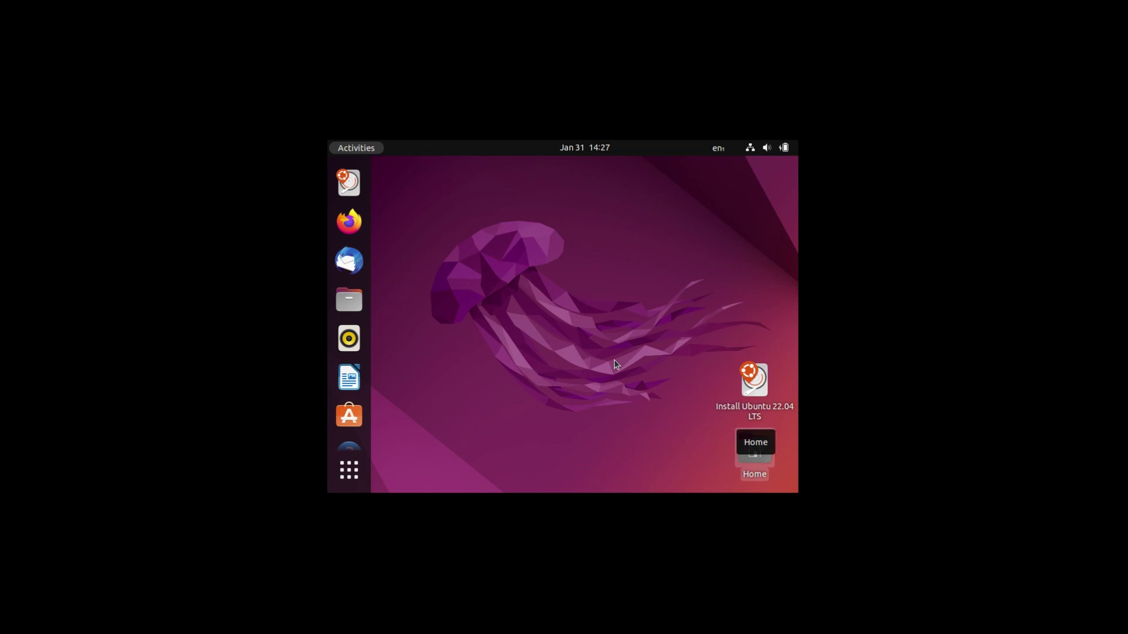
- Apply and keep 1920 × 1080 (16:9) in Display Settings, then close Settings
{"action": "right_click", "coordinate": [628, 333]}
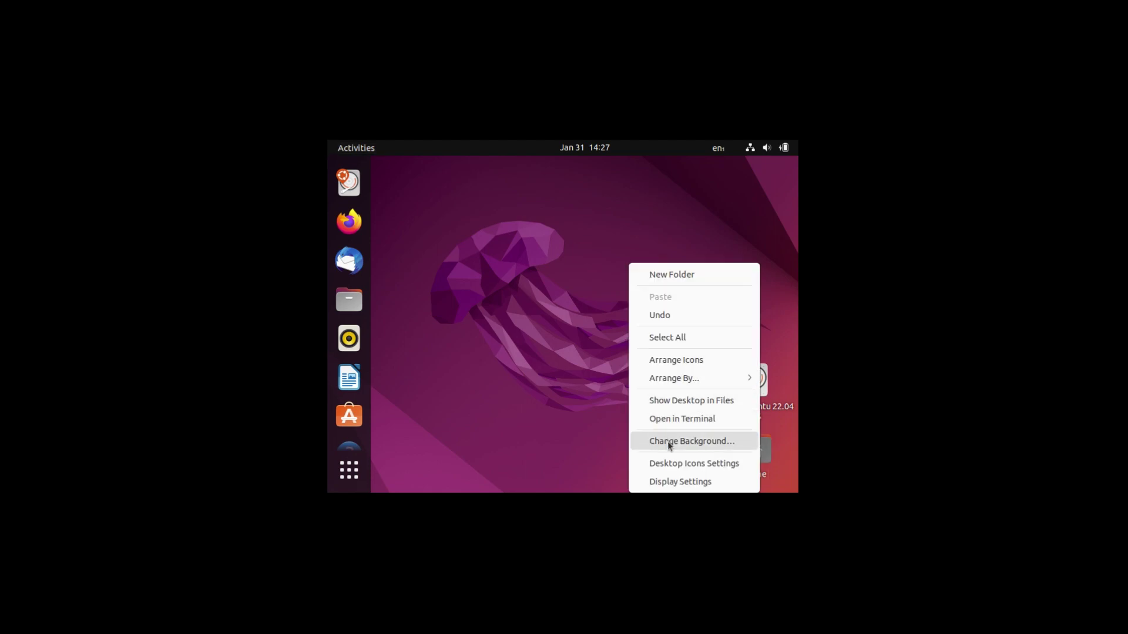
{"action": "left_click", "coordinate": [676, 477]}
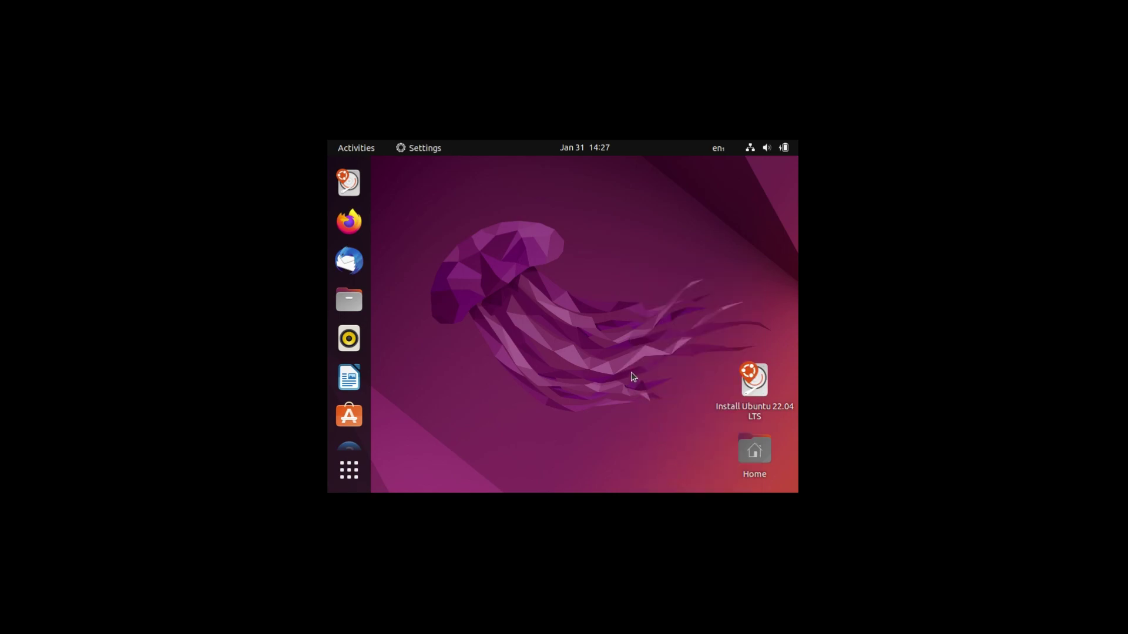
{"action": "left_click", "coordinate": [769, 275]}
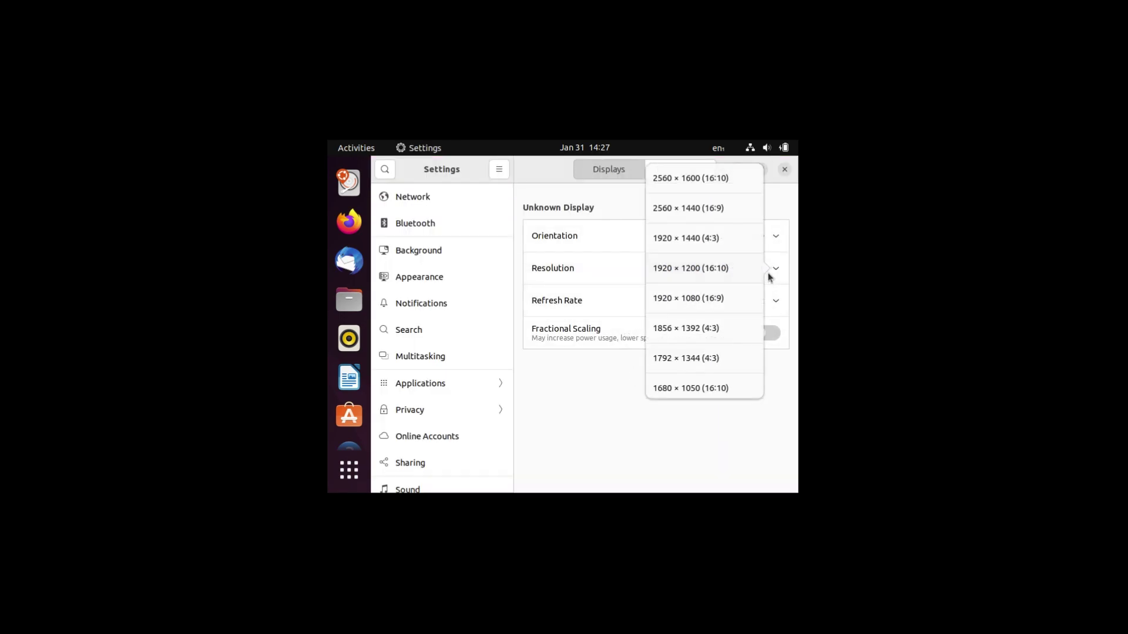
{"action": "left_click", "coordinate": [701, 300]}
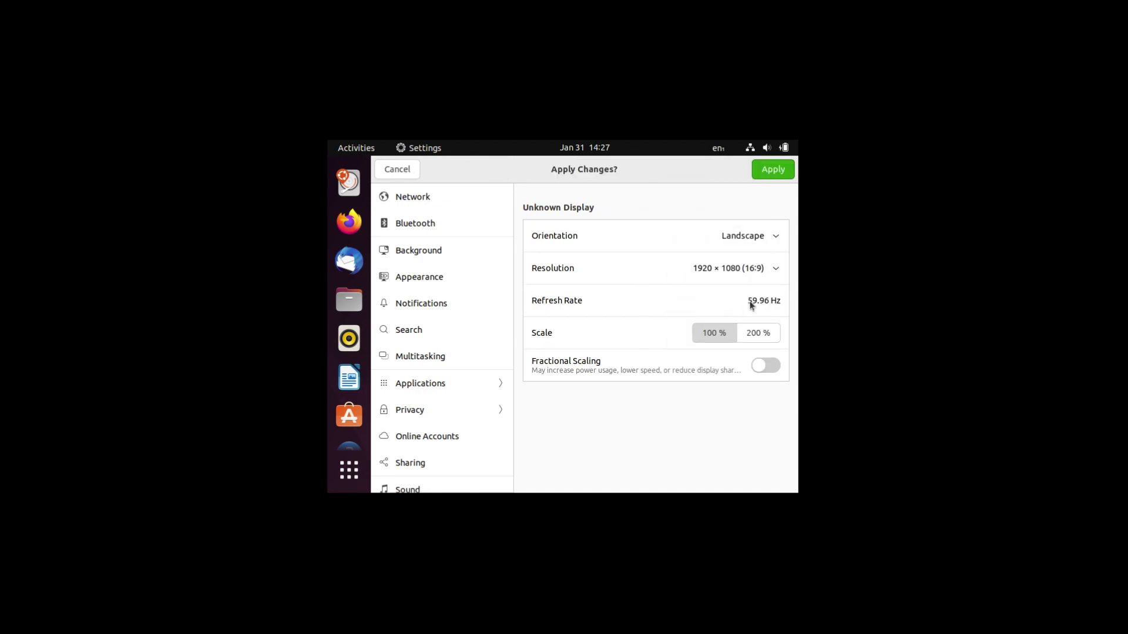
{"action": "left_click", "coordinate": [773, 170]}
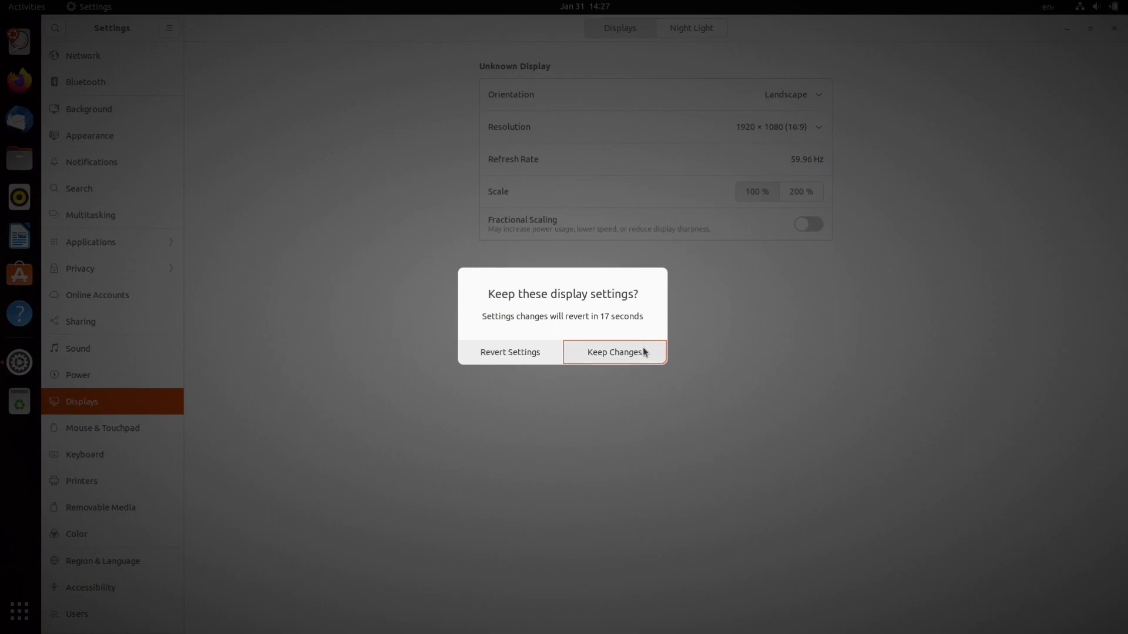
{"action": "left_click", "coordinate": [644, 348]}
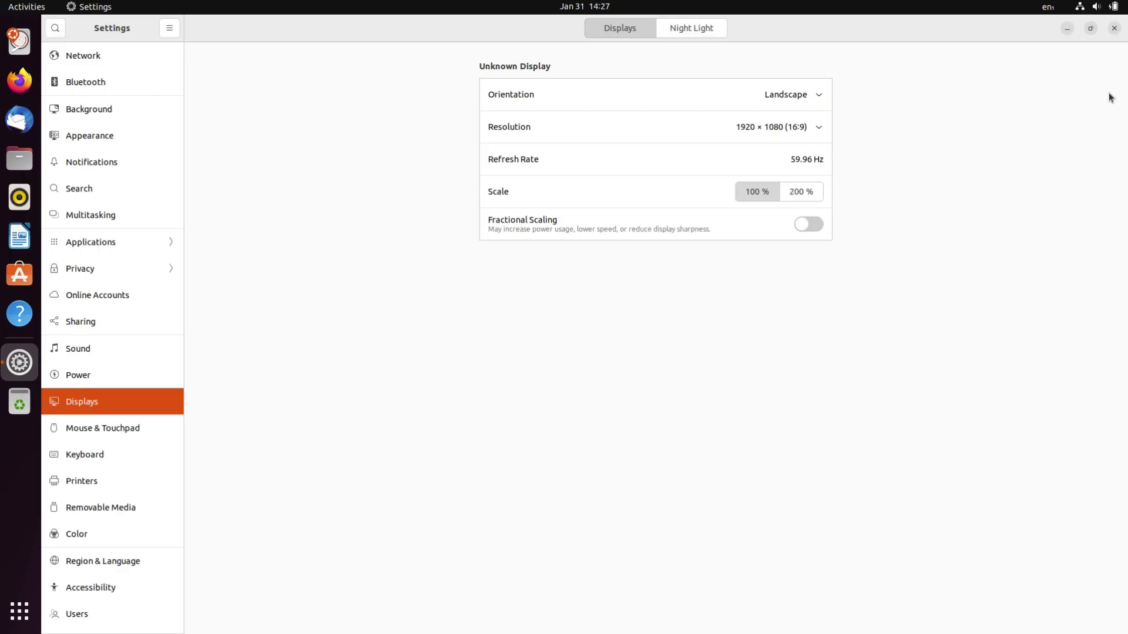
{"action": "left_click", "coordinate": [1114, 28]}
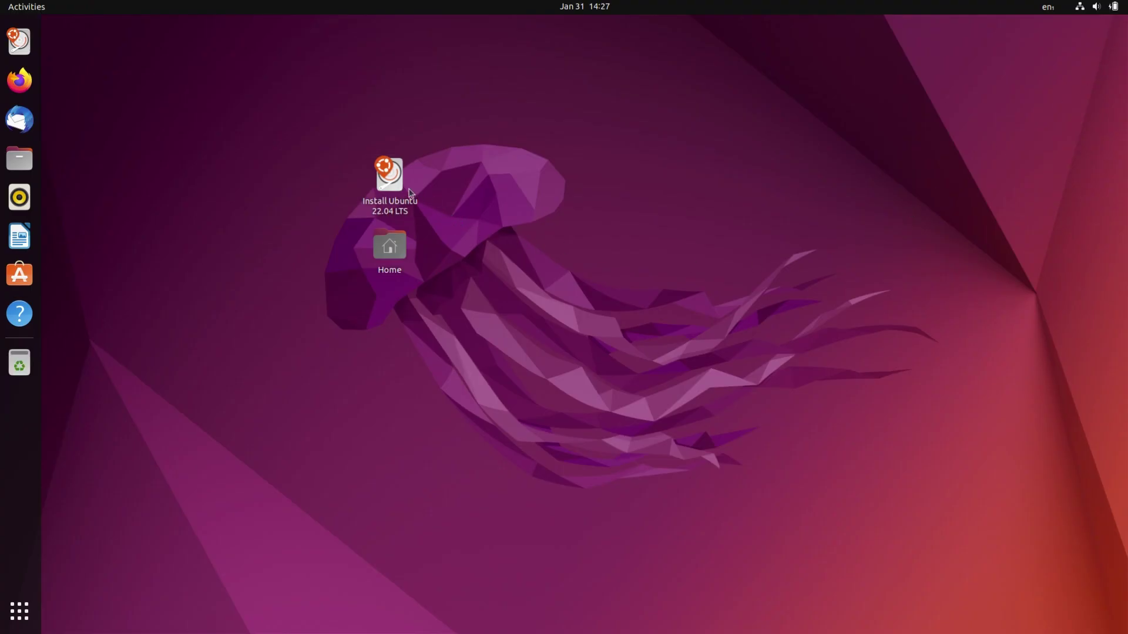
{"action": "left_click", "coordinate": [399, 187]}
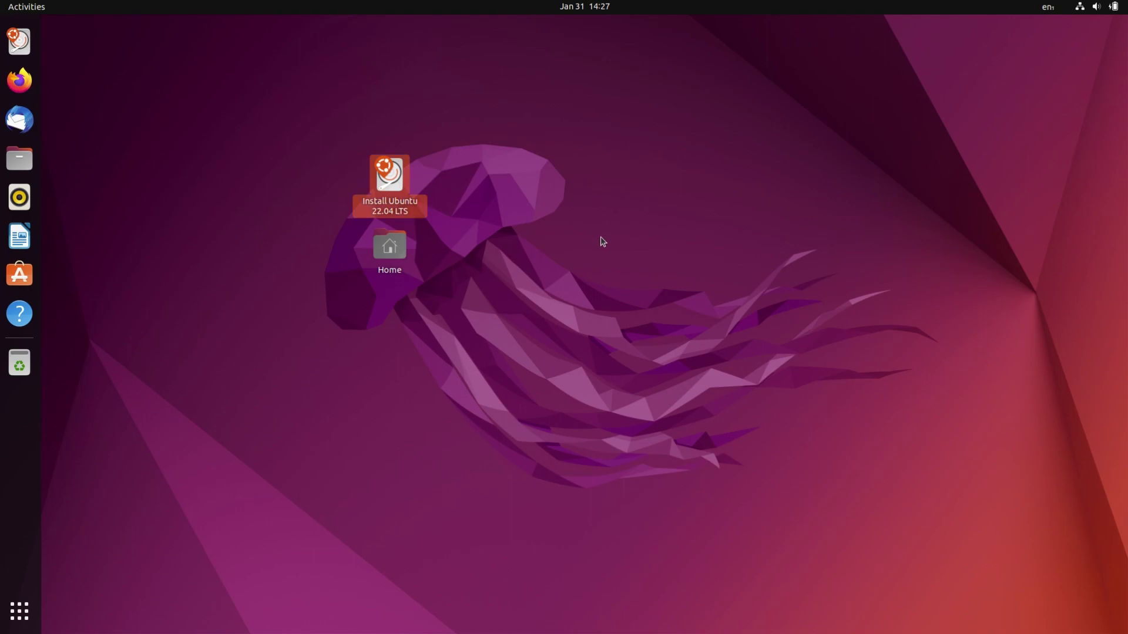
- Launch the installer and keep English with the English (US) keyboard layout
{"action": "key", "text": "Return"}
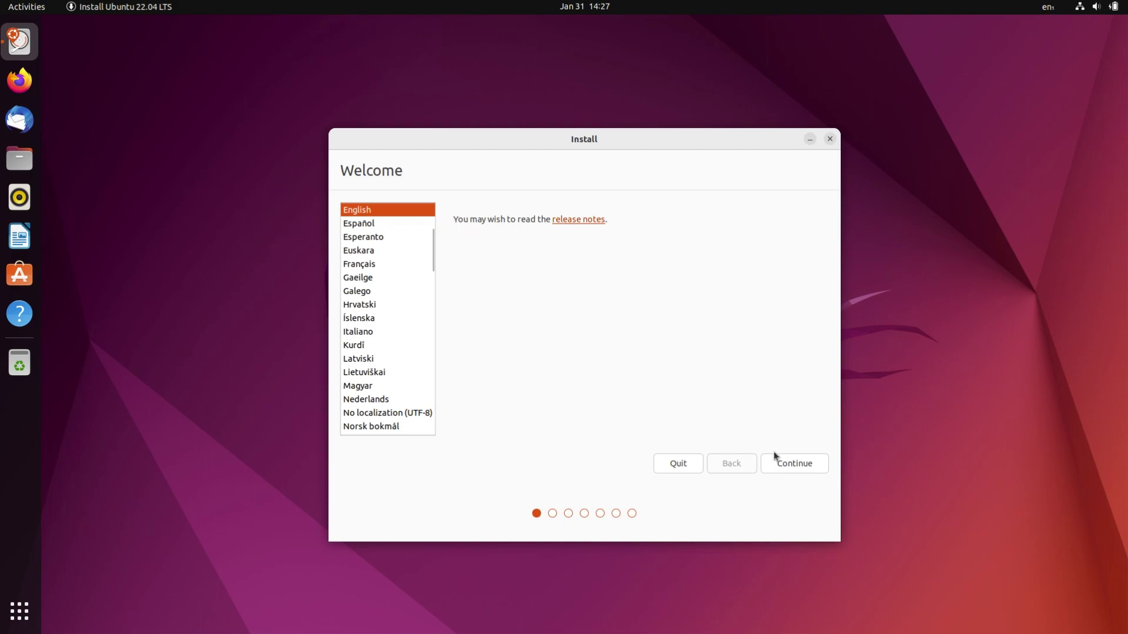
{"action": "left_click", "coordinate": [785, 463]}
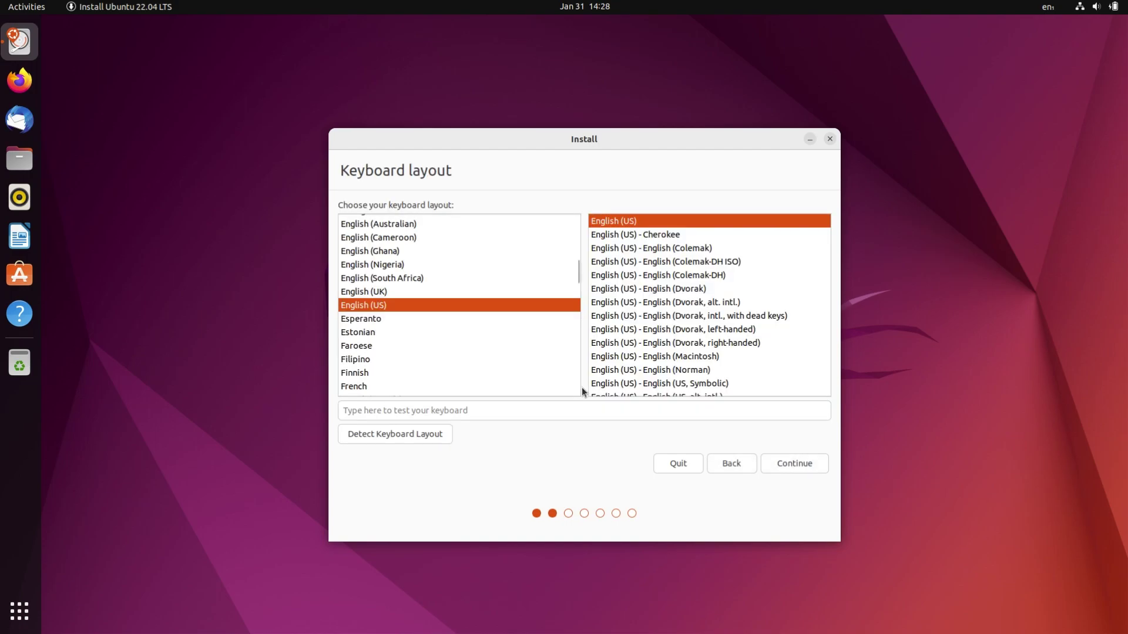
{"action": "left_click", "coordinate": [788, 463]}
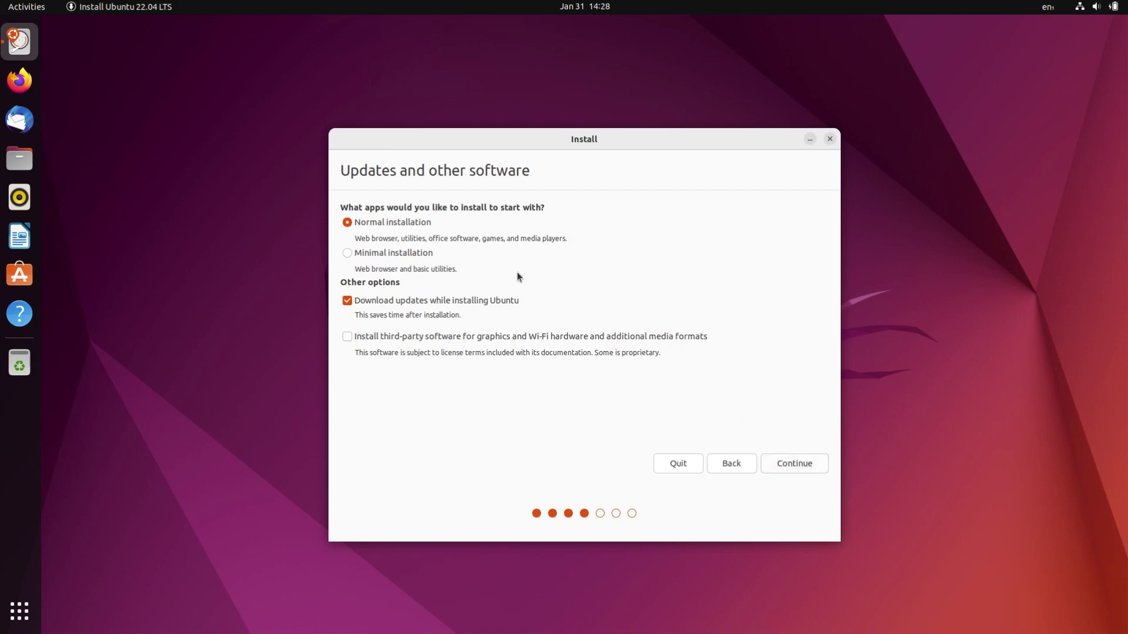
- Select Minimal installation with update downloads on, then choose 'Something else' partitioning
{"action": "left_click", "coordinate": [410, 257]}
{"action": "left_click", "coordinate": [468, 303]}
{"action": "left_click", "coordinate": [471, 306]}
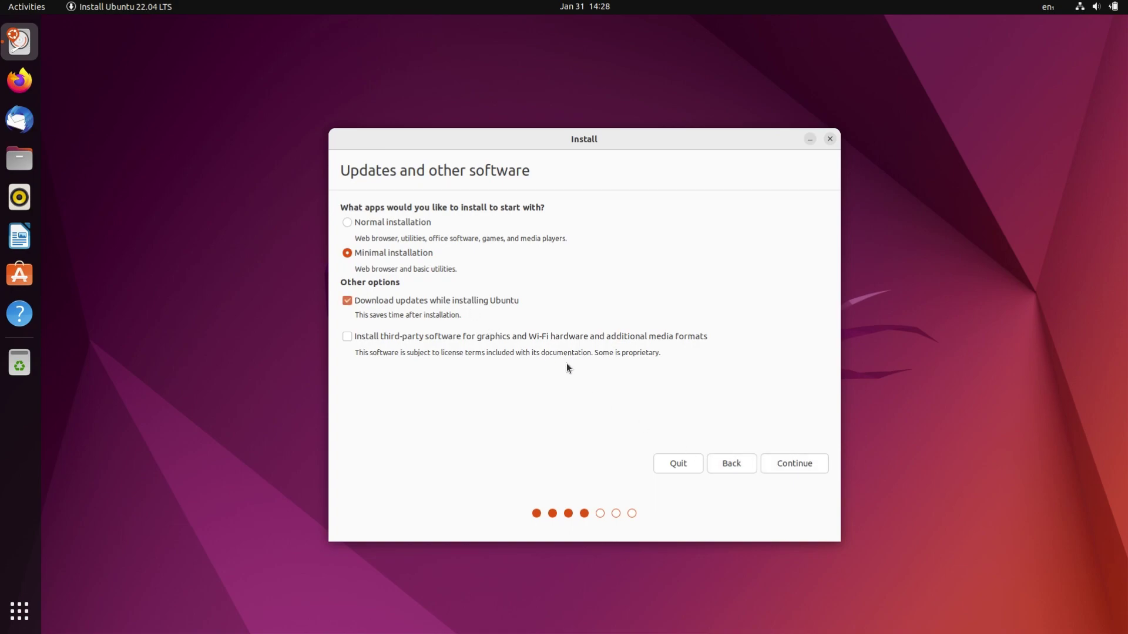
{"action": "left_click", "coordinate": [775, 458]}
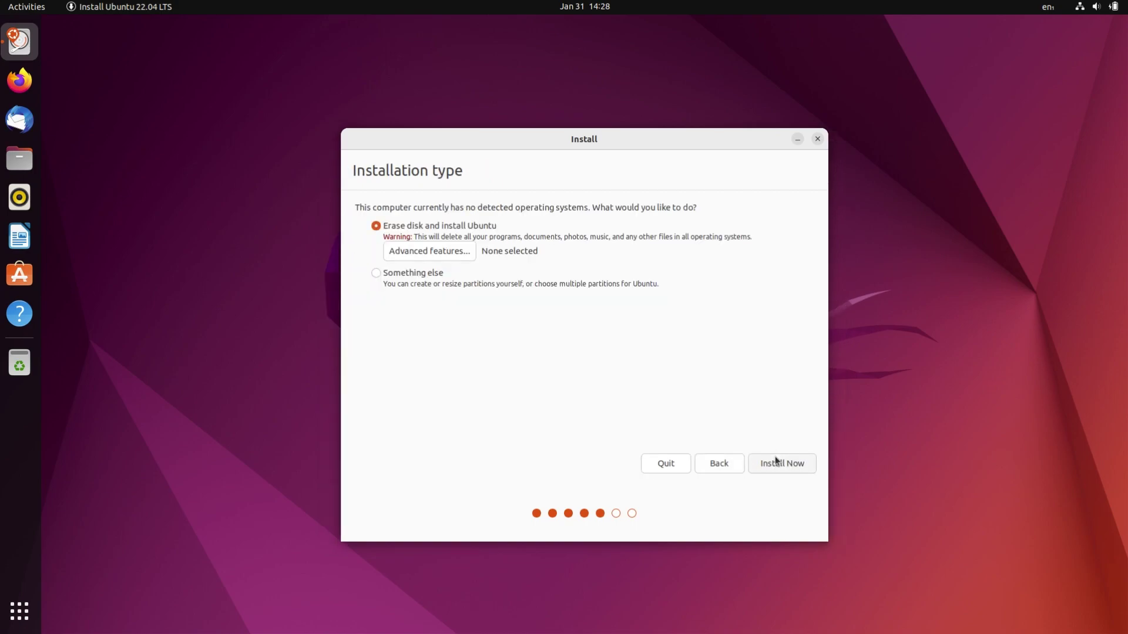
{"action": "left_click", "coordinate": [426, 276]}
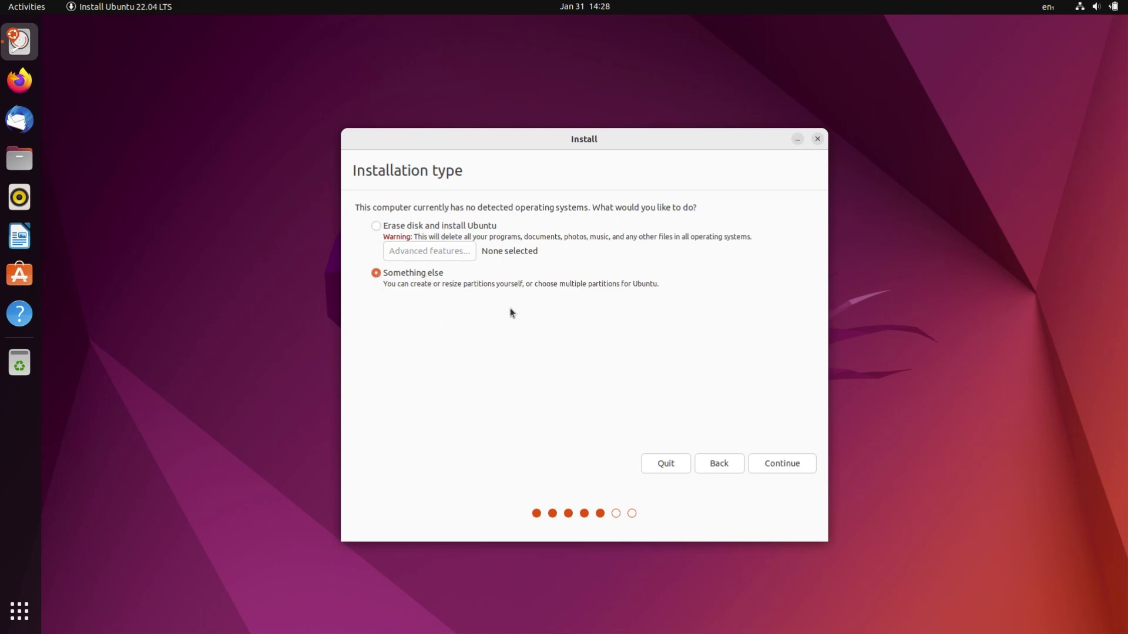
- Create a new empty partition table on /dev/sda
{"action": "left_click", "coordinate": [772, 463]}
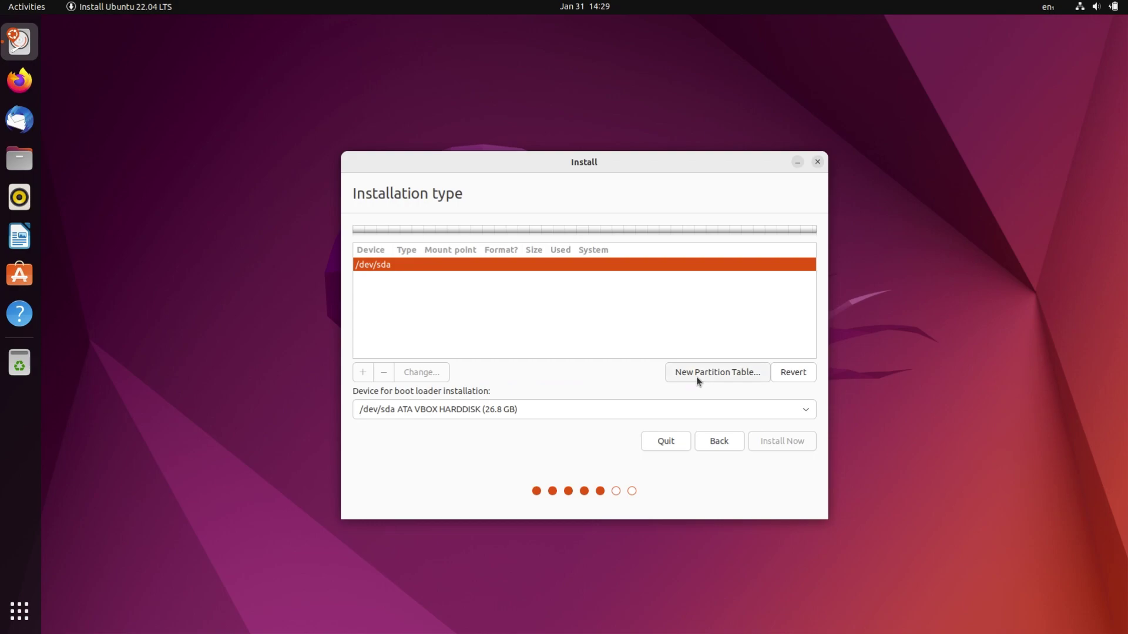
{"action": "left_click", "coordinate": [696, 377]}
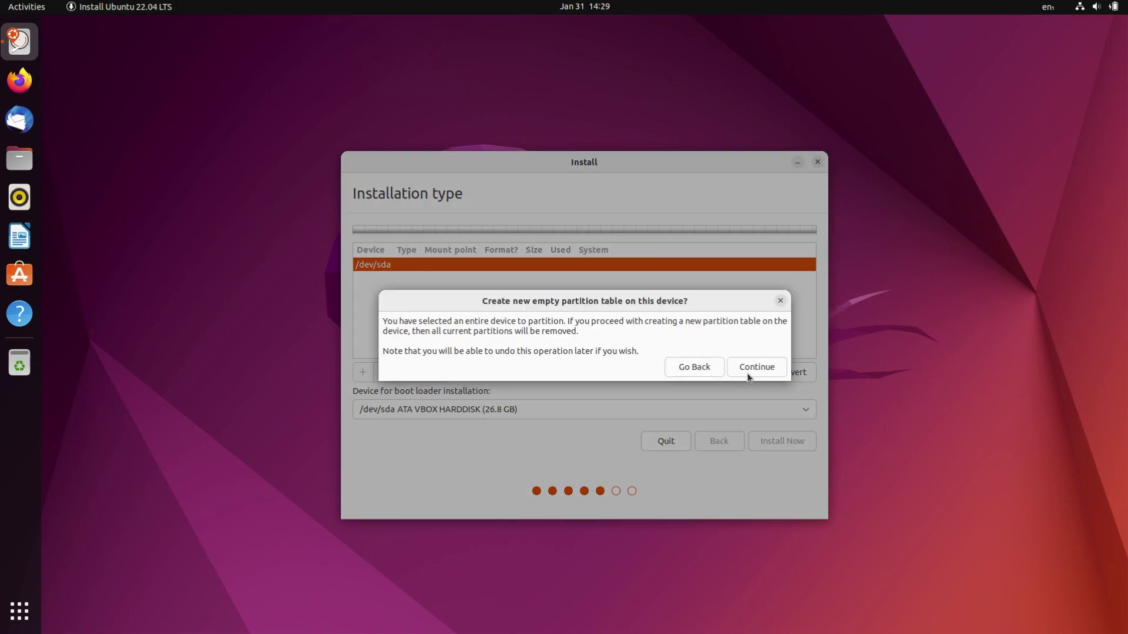
{"action": "left_click", "coordinate": [748, 376]}
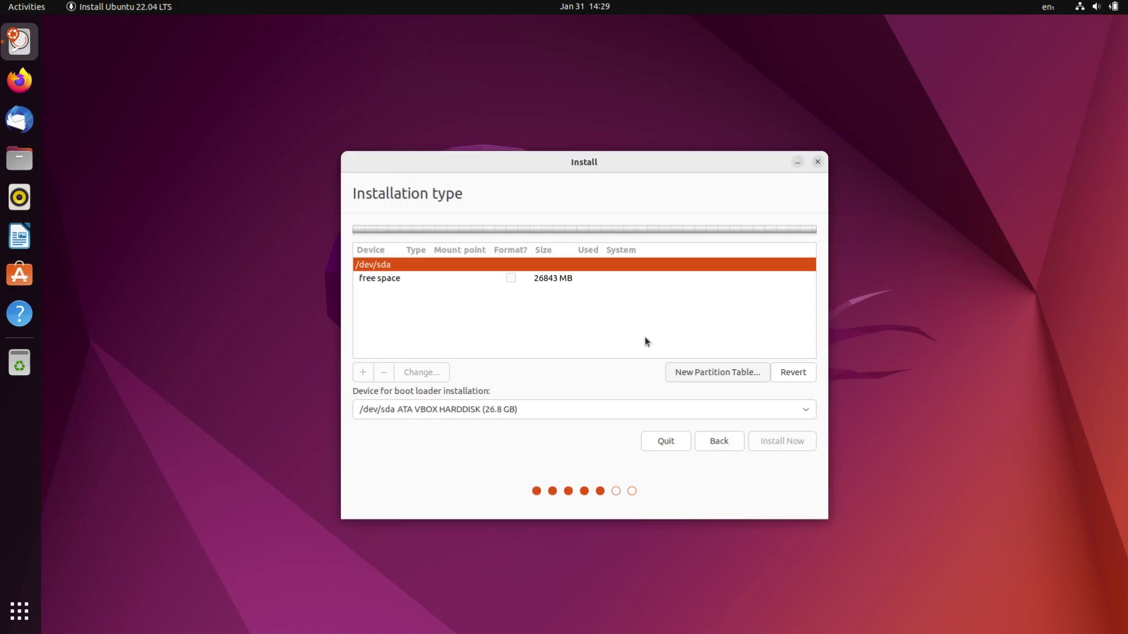
- Add an ext4 partition mounted at / in the free space
{"action": "left_click", "coordinate": [509, 281]}
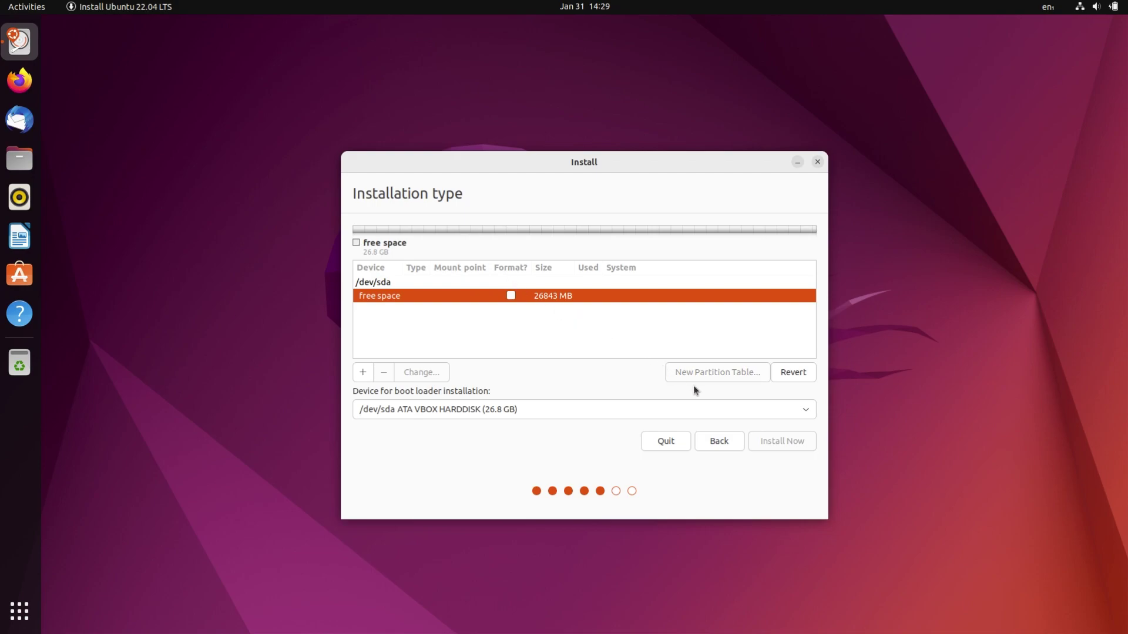
{"action": "left_click", "coordinate": [364, 372]}
{"action": "left_click", "coordinate": [626, 381]}
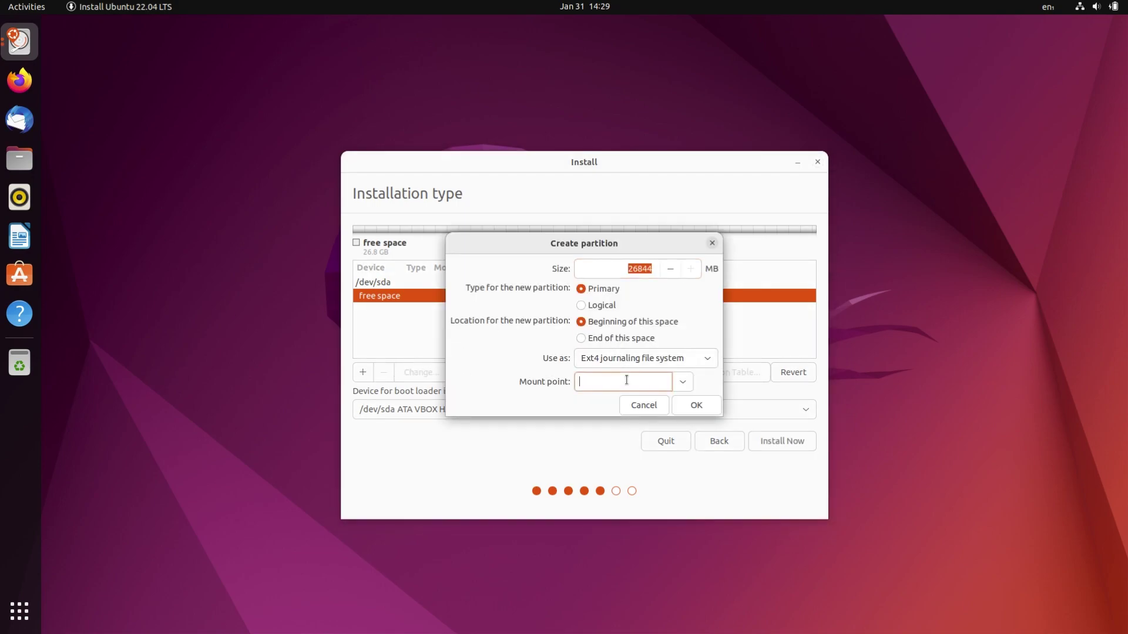
{"action": "type", "text": "/"}
{"action": "left_click", "coordinate": [687, 405]}
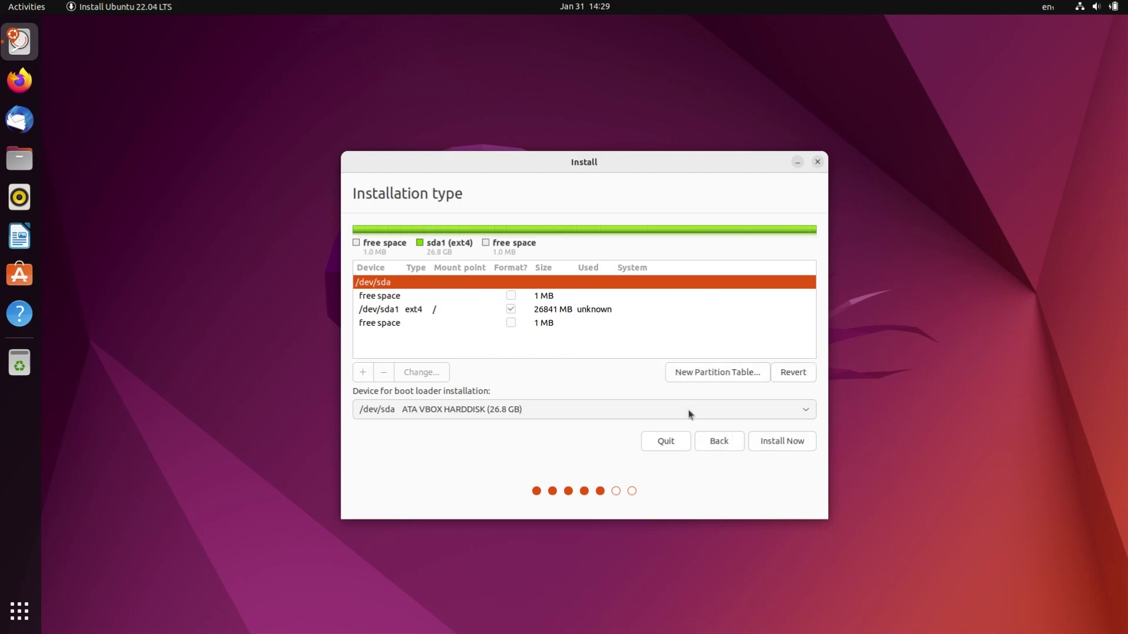
- Install Now on /dev/sda1, accepting the EFI, BIOS boot and write-changes warnings
{"action": "left_click", "coordinate": [576, 321]}
{"action": "left_click", "coordinate": [585, 310]}
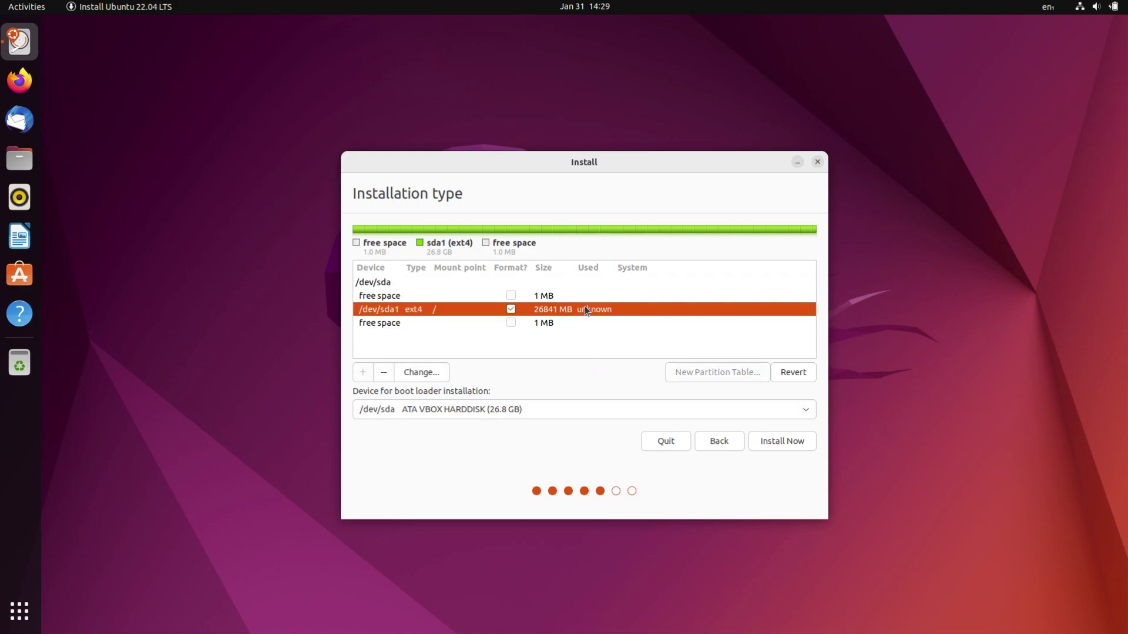
{"action": "left_click", "coordinate": [771, 447]}
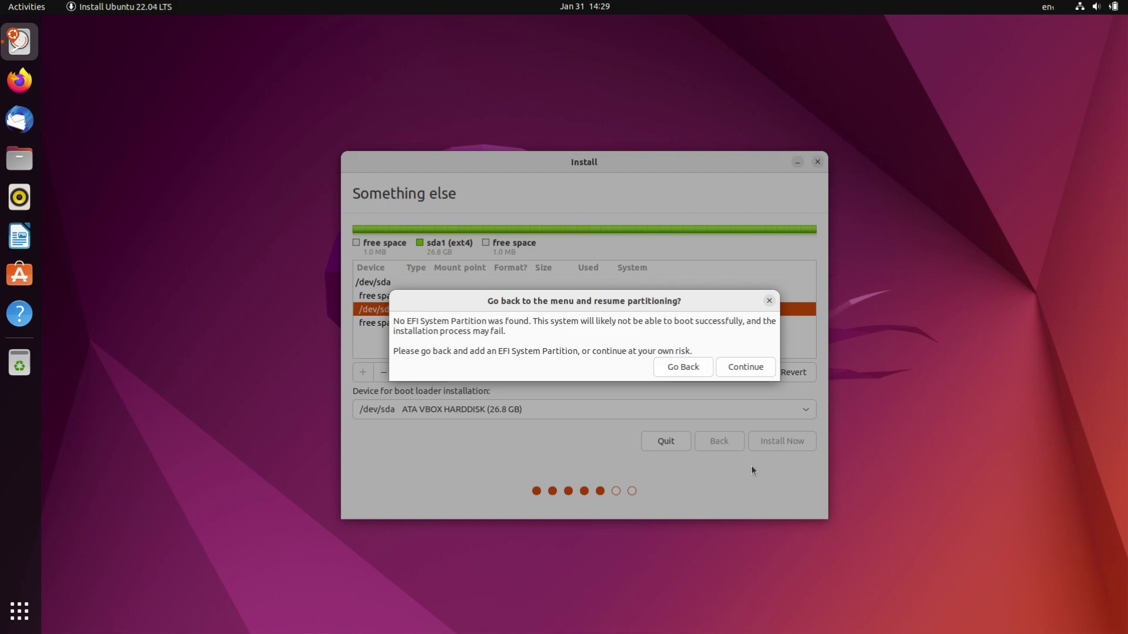
{"action": "left_click", "coordinate": [735, 366]}
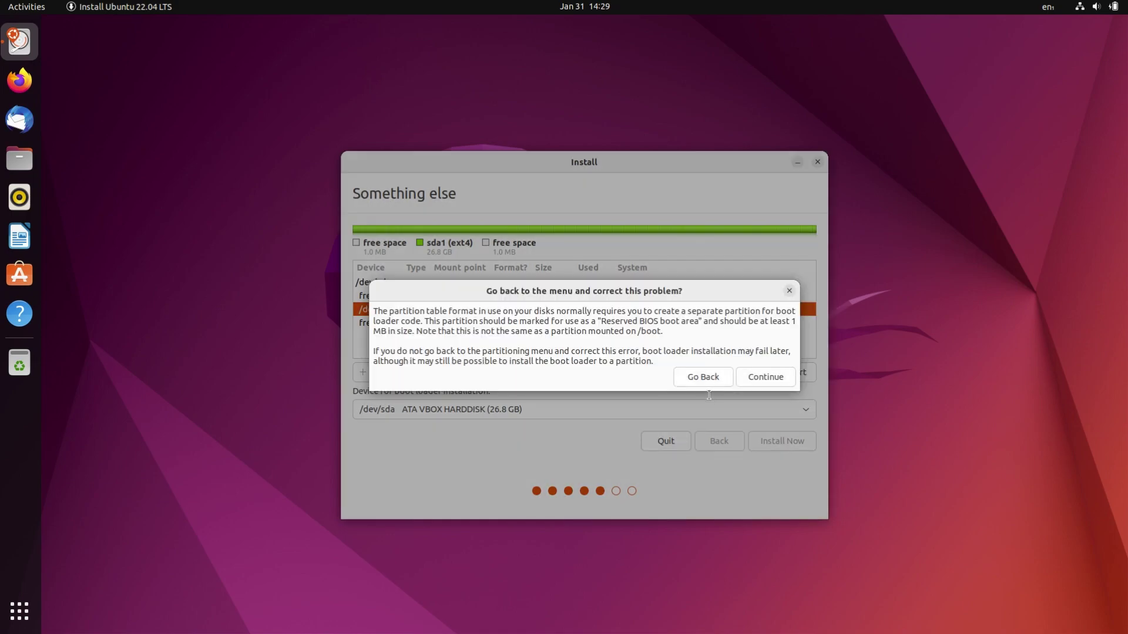
{"action": "left_click", "coordinate": [770, 379]}
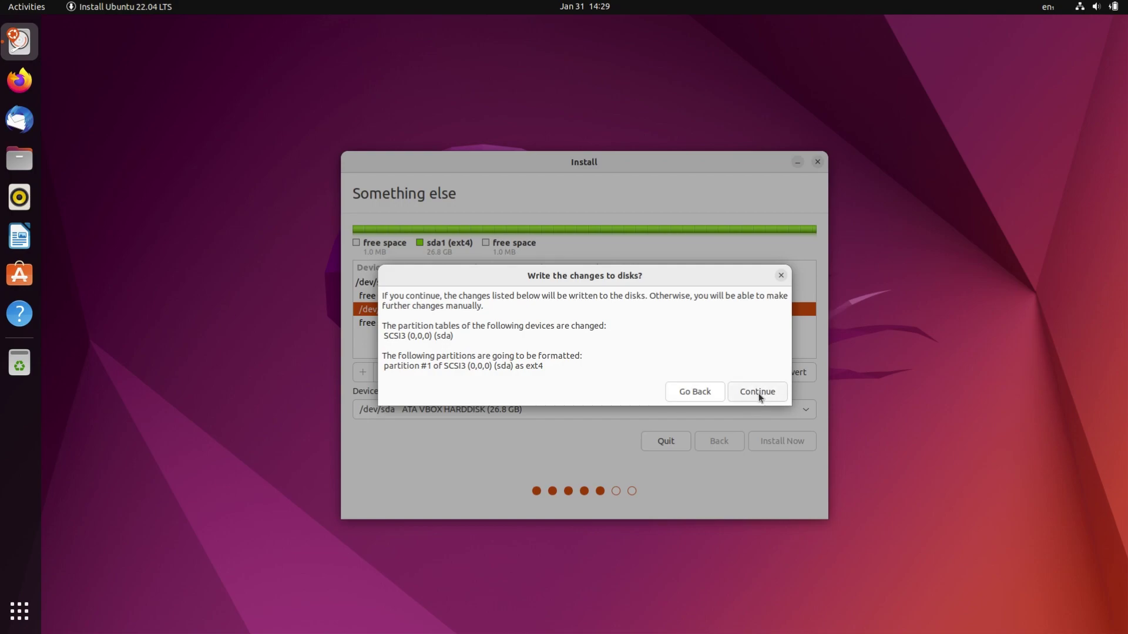
{"action": "left_click", "coordinate": [758, 392]}
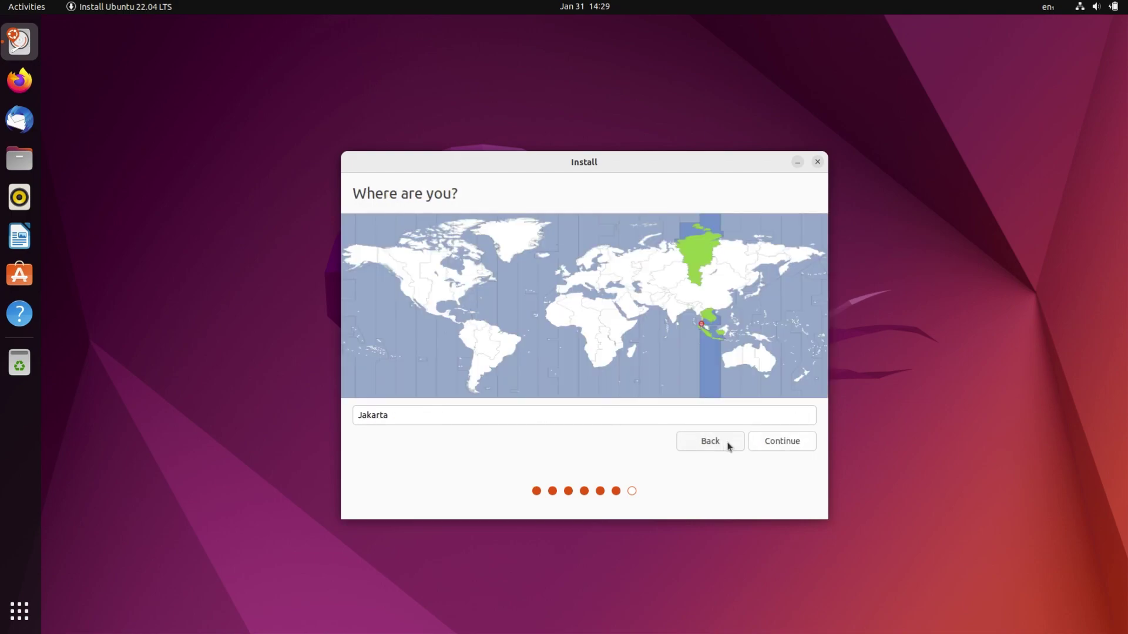
- Confirm Jakarta as the location and enter the name 'ubuntu', keeping computer name ubuntu-VirtualBox
{"action": "left_click", "coordinate": [779, 443]}
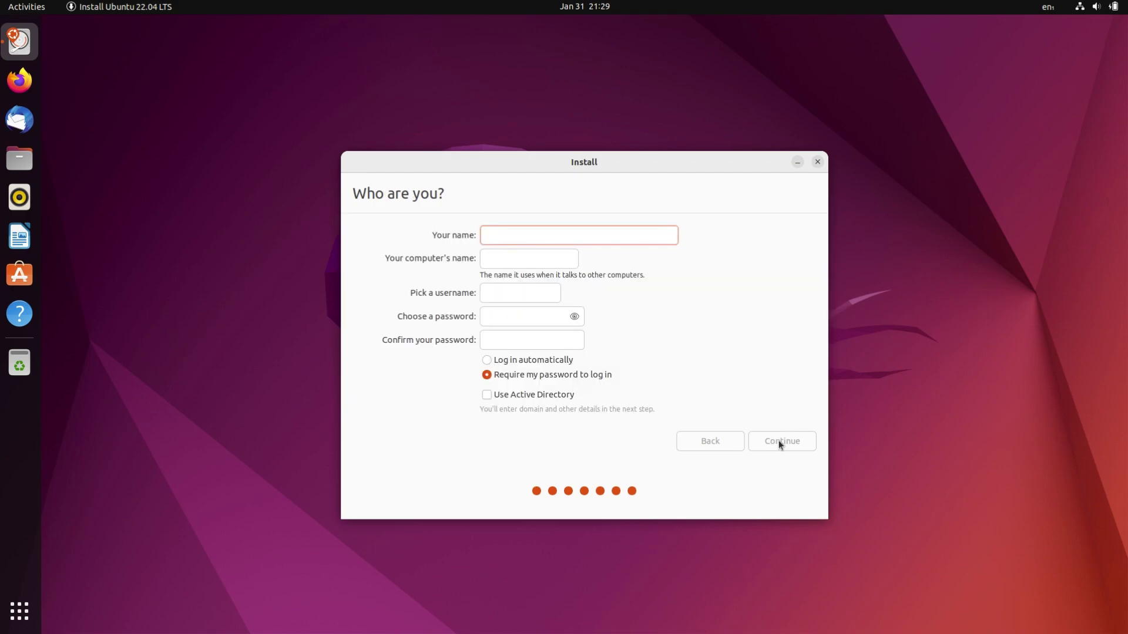
{"action": "type", "text": "ubuntu"}
{"action": "key", "text": "Tab"}
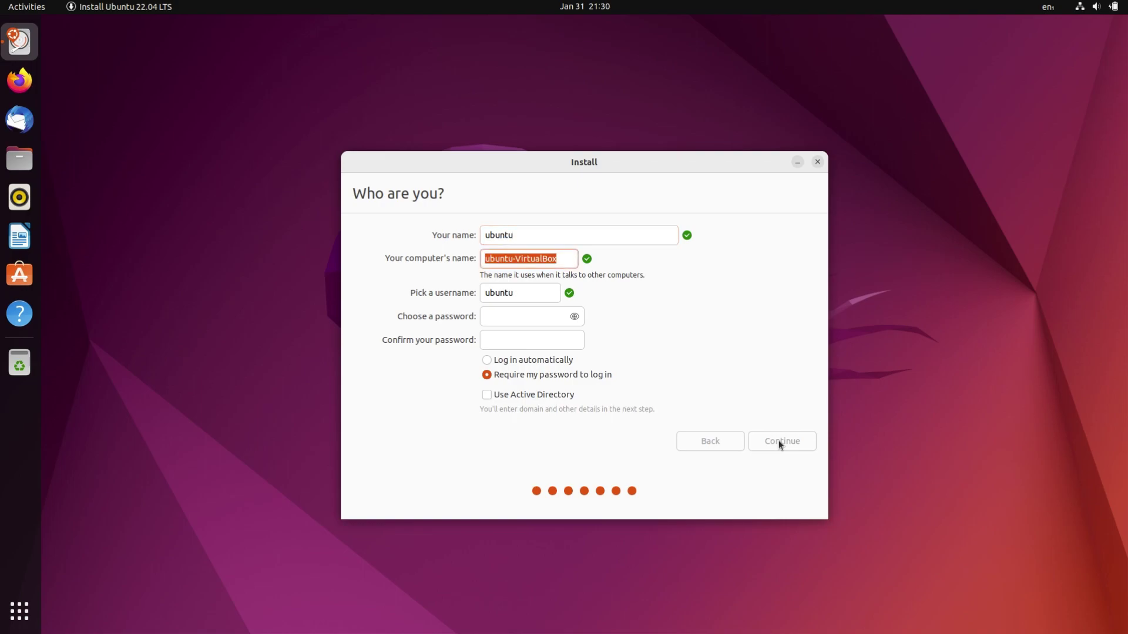
{"action": "key", "text": "Tab"}
{"action": "key", "text": "Tab"}
- Set and confirm the account password, keep 'Require my password to log in', and start installing
{"action": "type", "text": "u"}
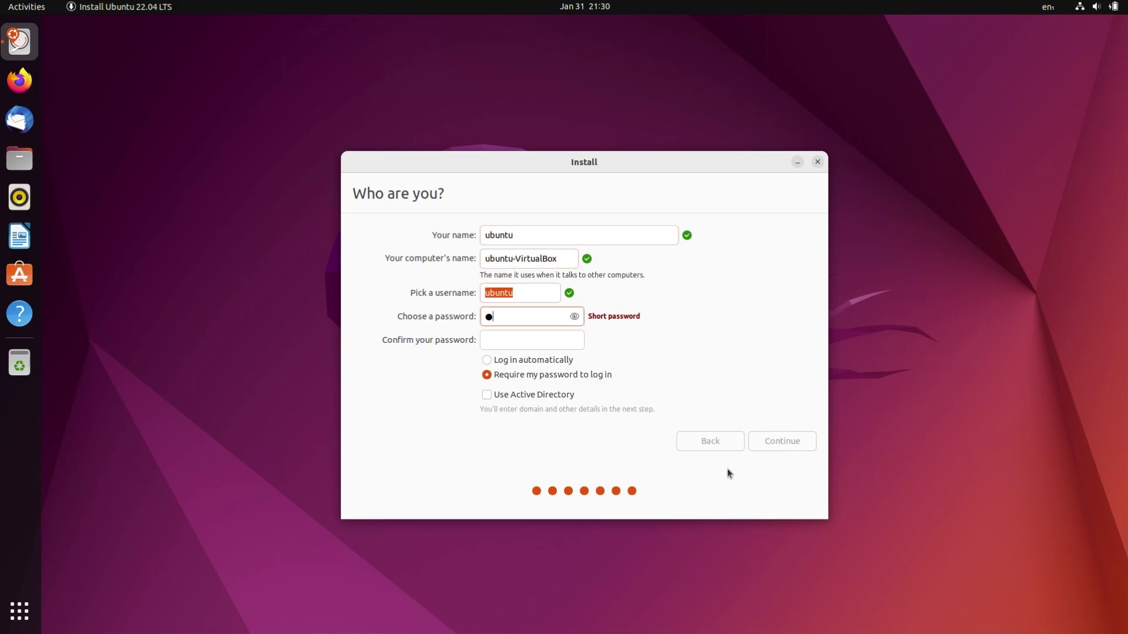
{"action": "type", "text": "bu"}
{"action": "left_click", "coordinate": [536, 336]}
{"action": "type", "text": "ubu"}
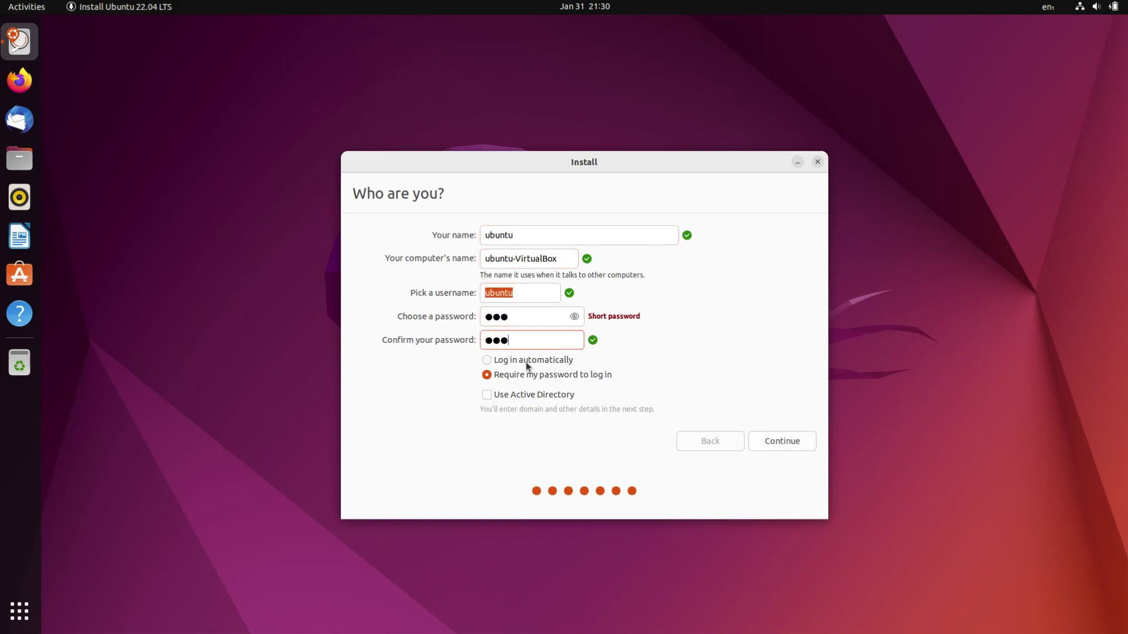
{"action": "left_click", "coordinate": [527, 364]}
{"action": "left_click", "coordinate": [537, 374]}
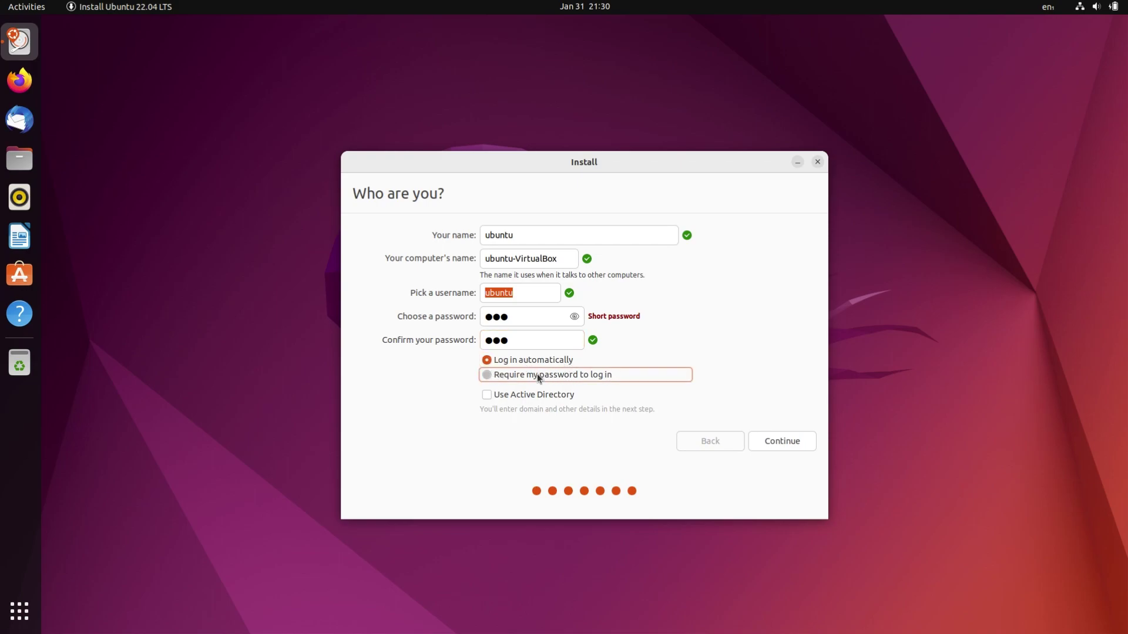
{"action": "left_click", "coordinate": [784, 442]}
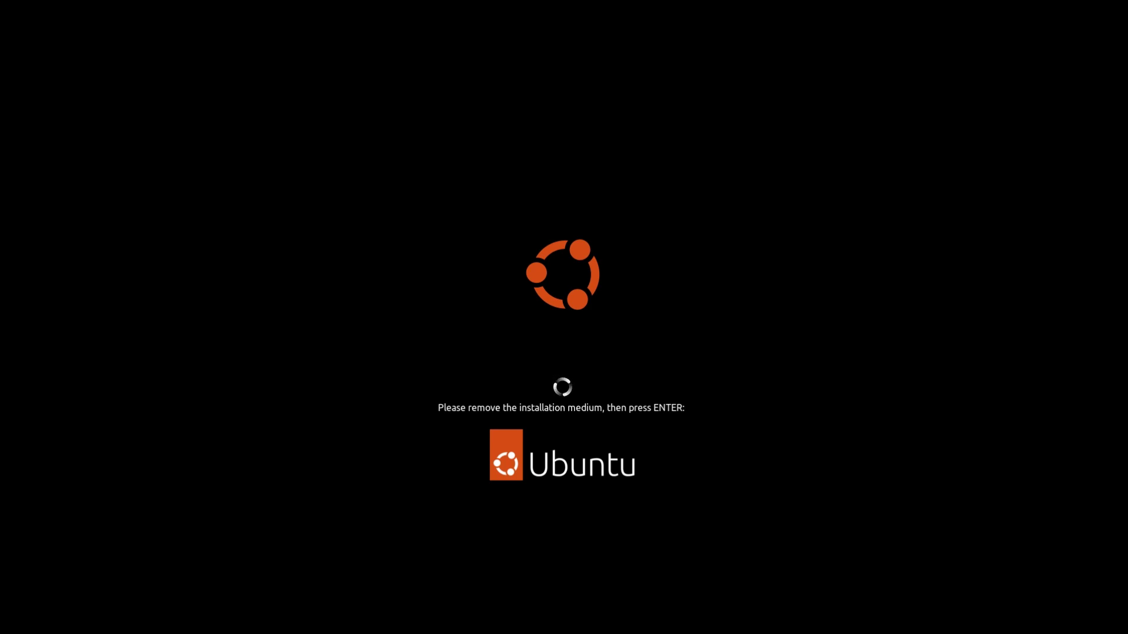
- Reboot the VM at the remove-installation-medium prompt to reach the Ubuntu login screen
{"action": "key", "text": "Return"}
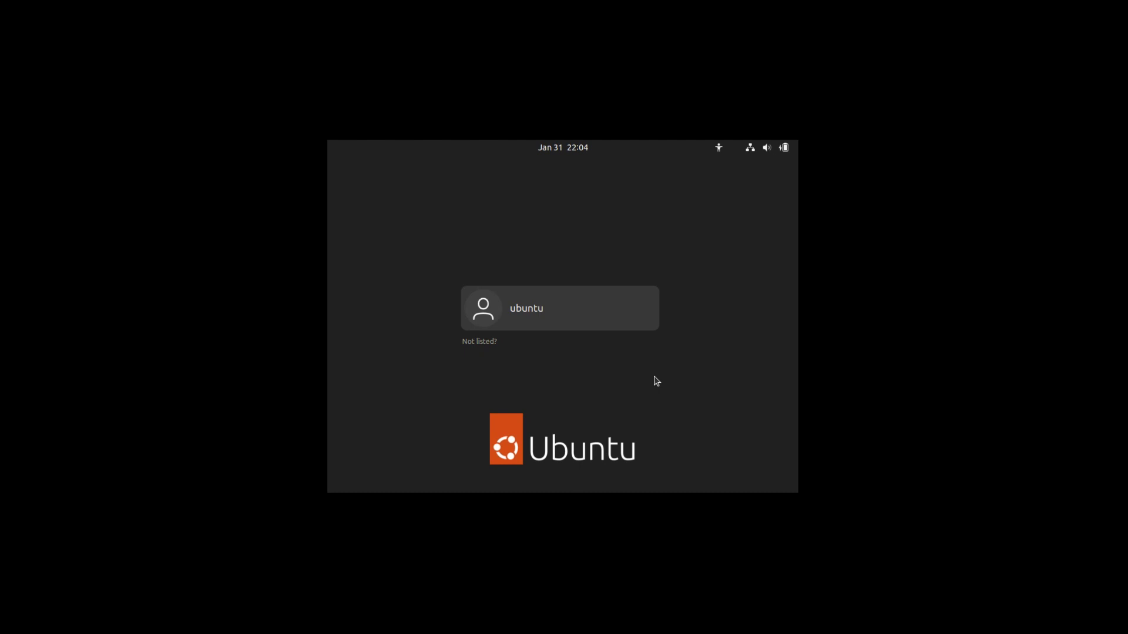
- Sign in to the new user account with its password to reach the Welcome to Ubuntu setup
{"action": "key", "text": "Return"}
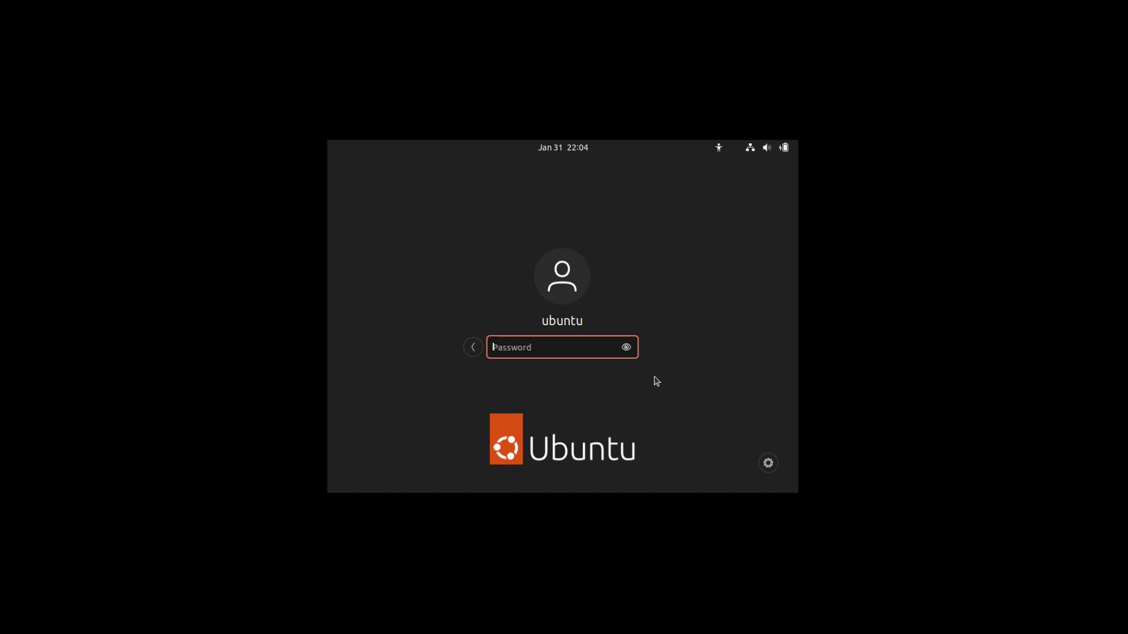
{"action": "type", "text": "***"}
{"action": "key", "text": "Return"}
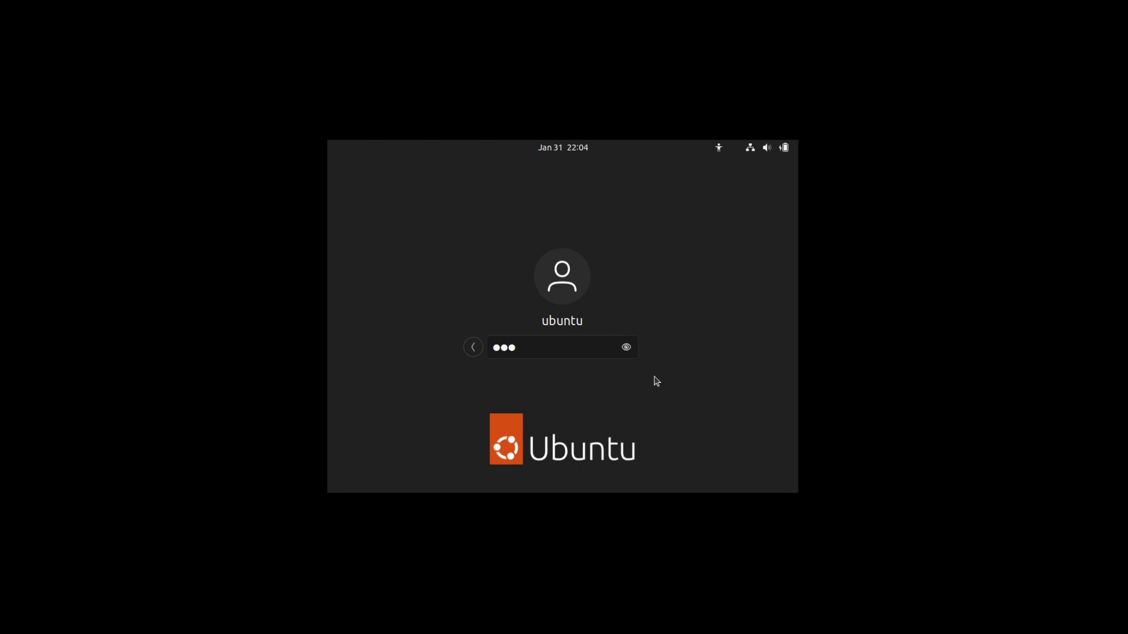
{"action": "key", "text": "Return"}
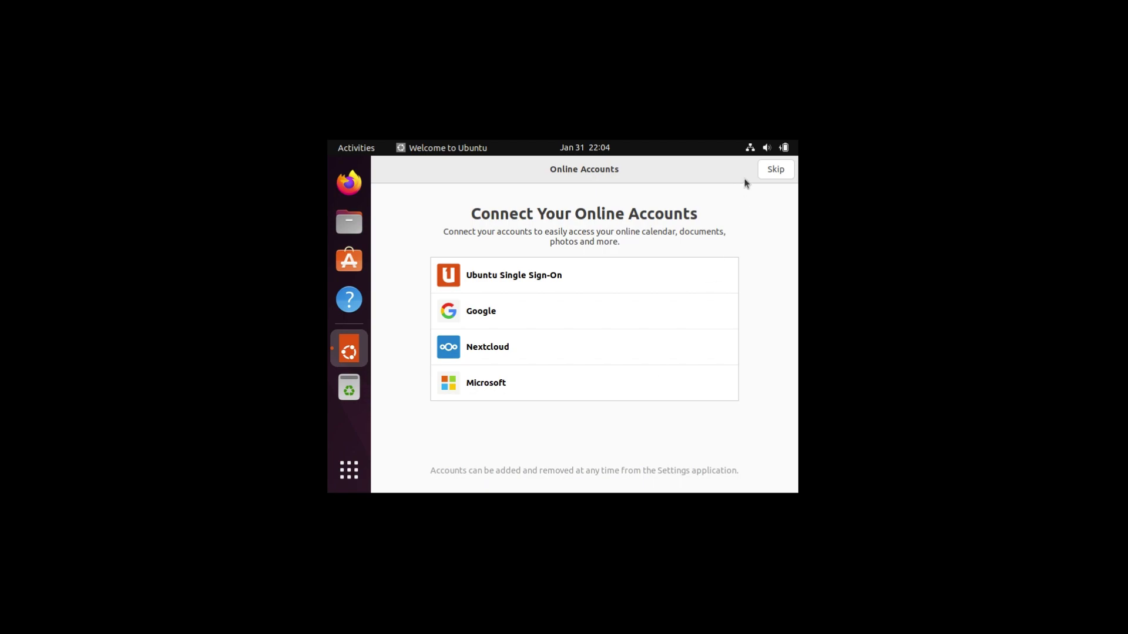
- Skip online accounts, accept the default welcome pages, then open Display Settings from the desktop menu
{"action": "left_click", "coordinate": [765, 174]}
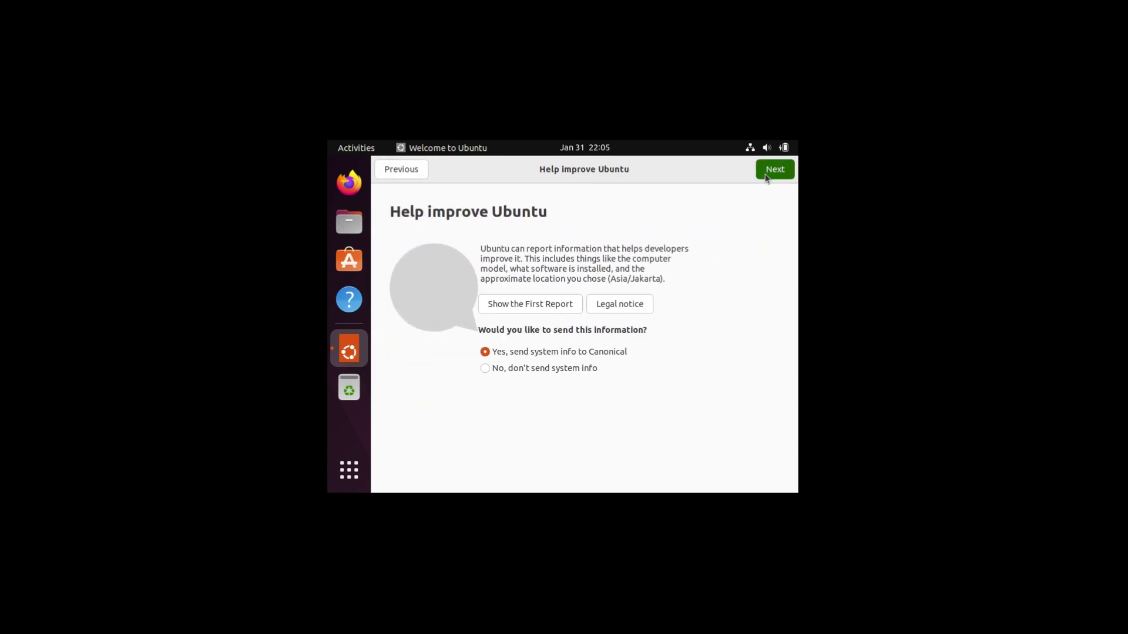
{"action": "left_click", "coordinate": [767, 176]}
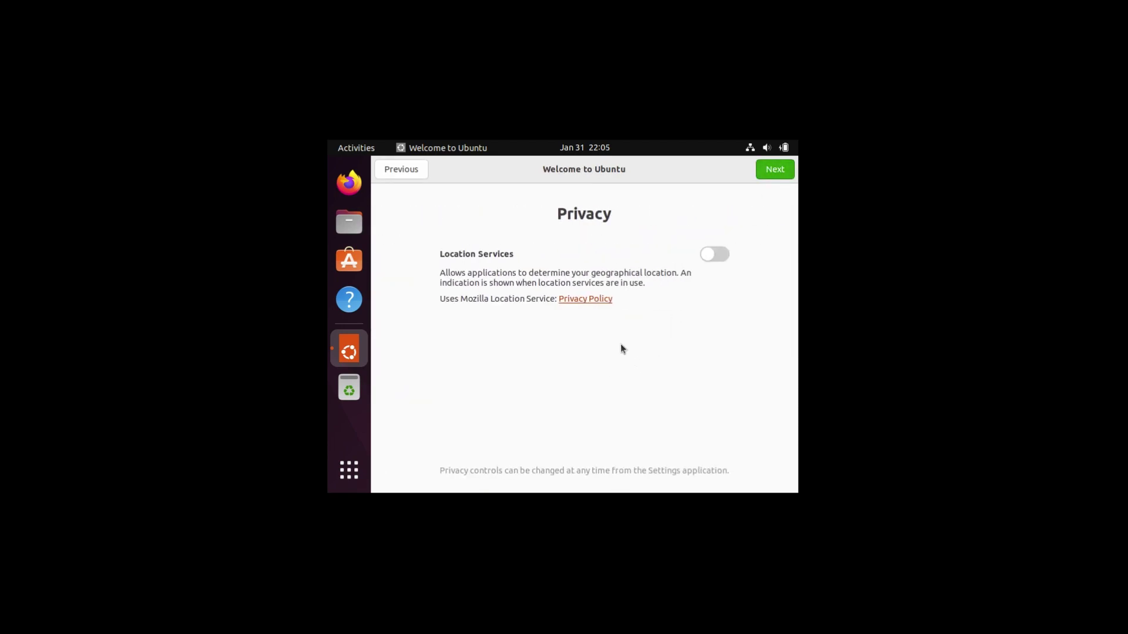
{"action": "left_click", "coordinate": [778, 176]}
{"action": "left_click", "coordinate": [779, 176]}
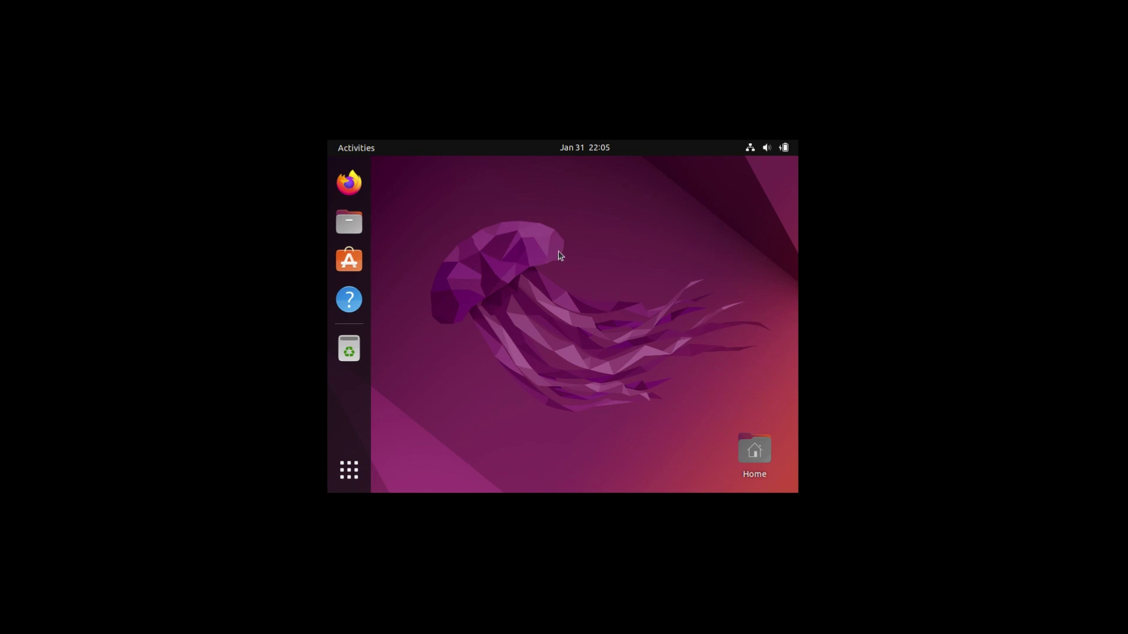
{"action": "right_click", "coordinate": [560, 253]}
{"action": "left_click", "coordinate": [597, 452]}
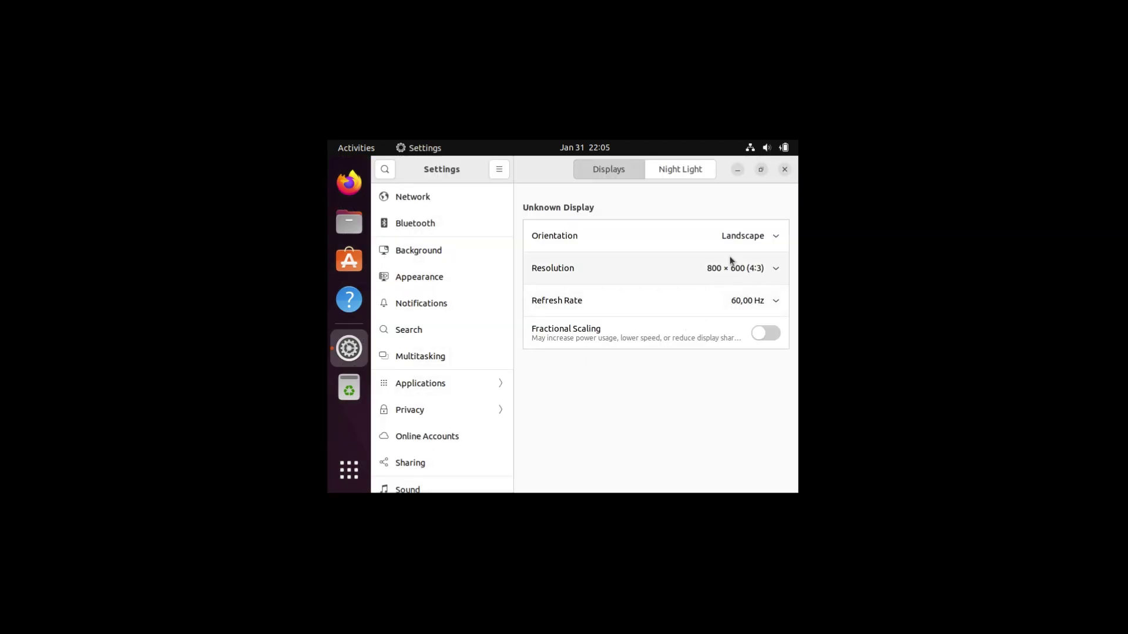
- Apply and keep the 1920 × 1080 (16:9) resolution in Displays, then close Settings
{"action": "left_click", "coordinate": [732, 268]}
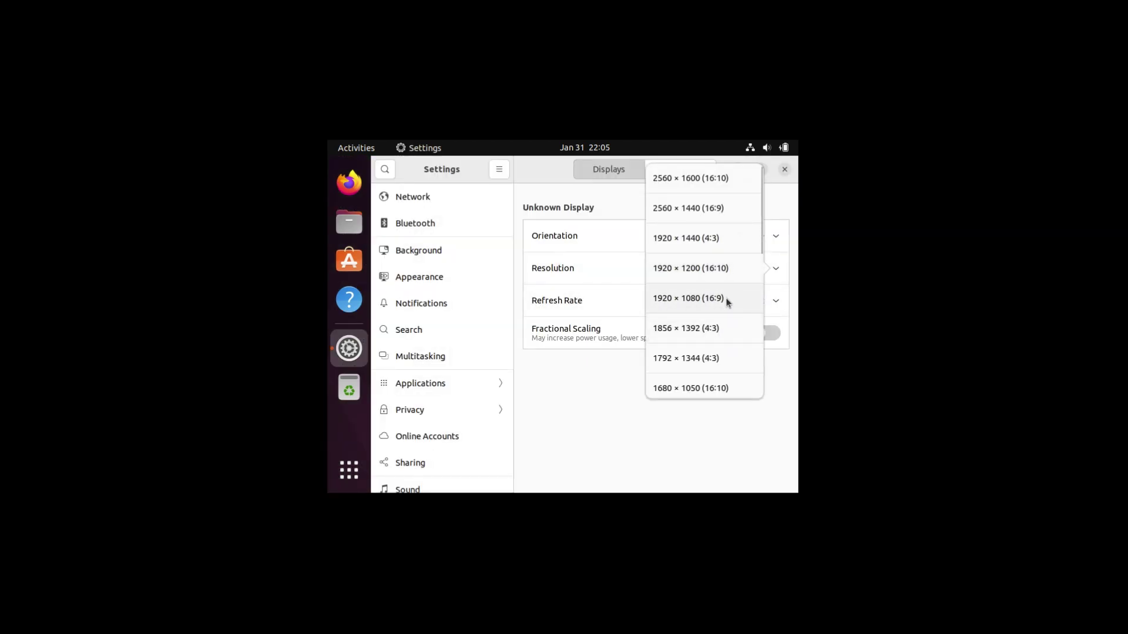
{"action": "left_click", "coordinate": [728, 299]}
{"action": "left_click", "coordinate": [782, 175]}
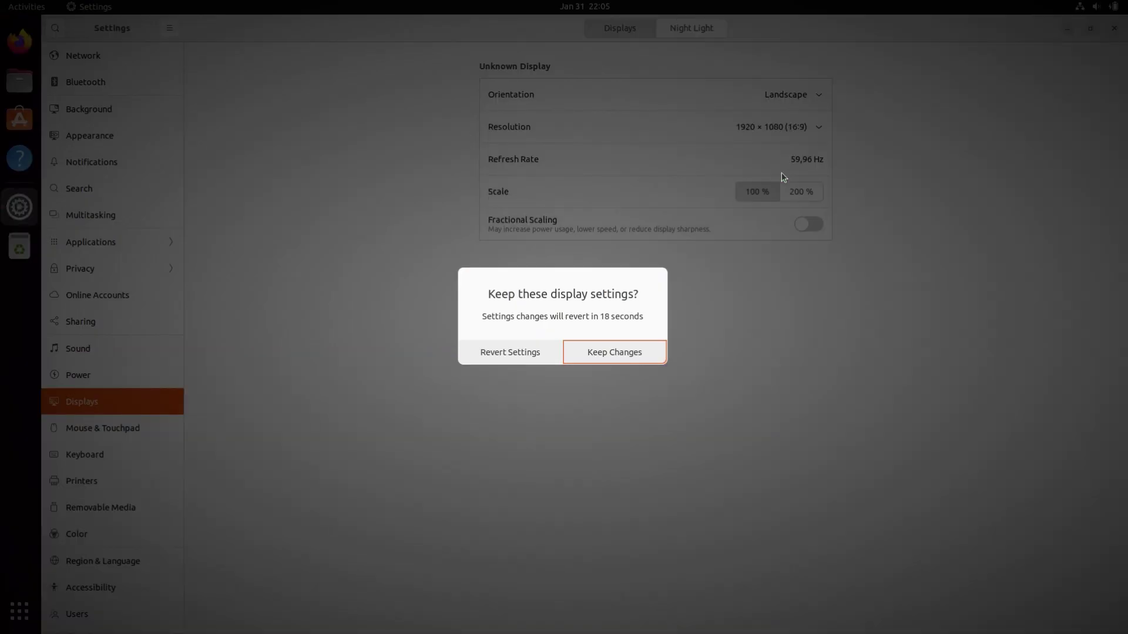
{"action": "key", "text": "Return"}
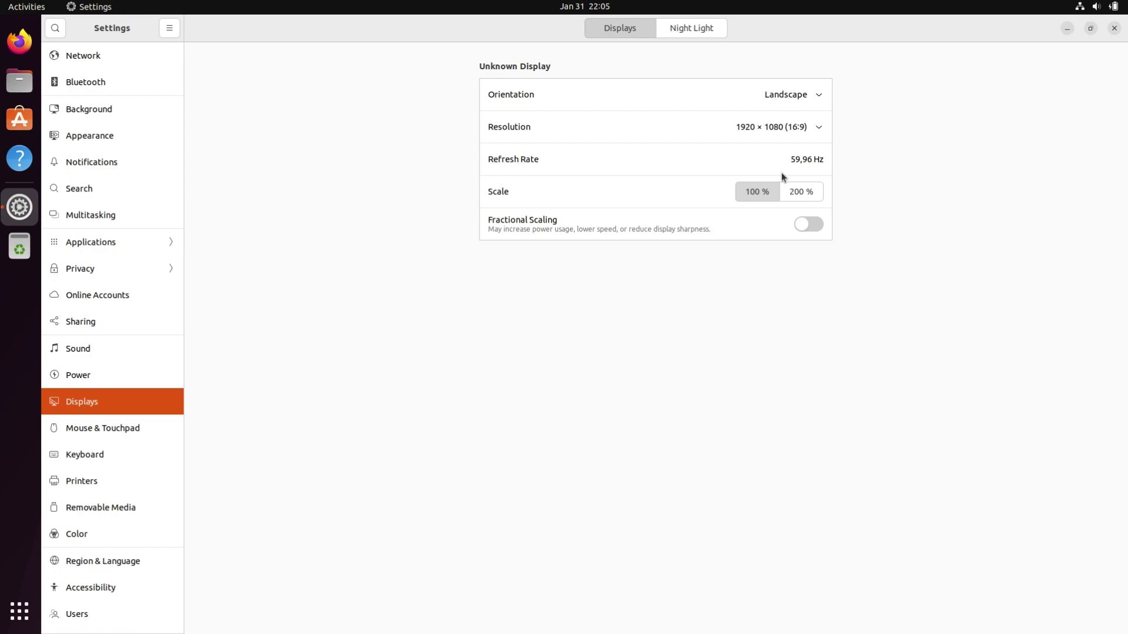
{"action": "left_click", "coordinate": [1114, 28]}
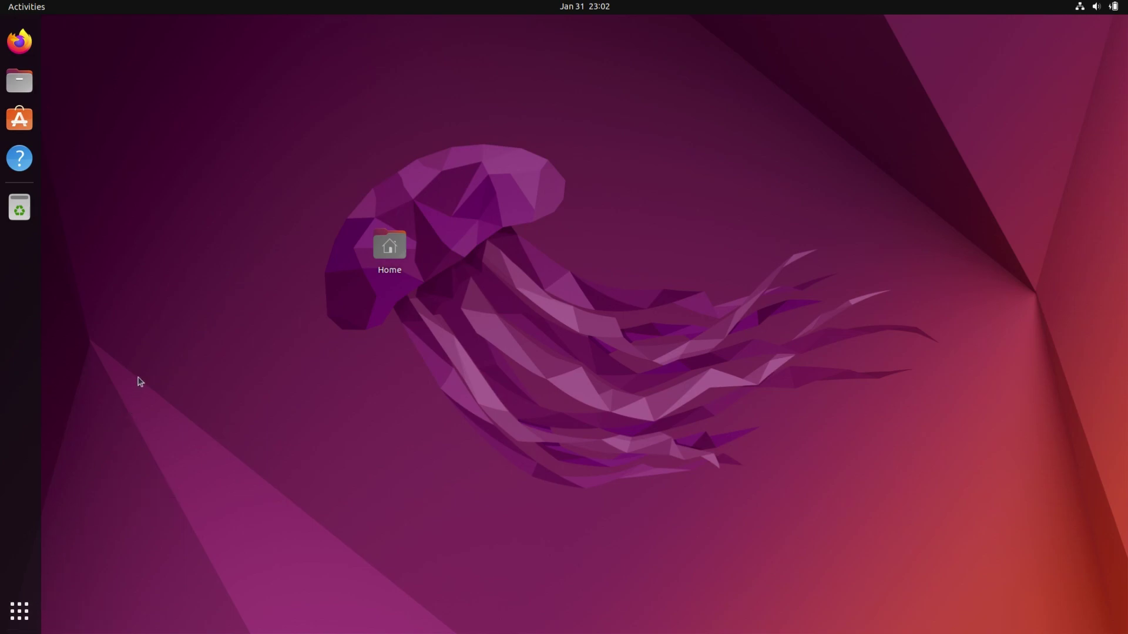
- Show the applications grid listing Terminal, Text Editor, Settings, Calculator and Utilities
{"action": "left_click", "coordinate": [19, 611]}
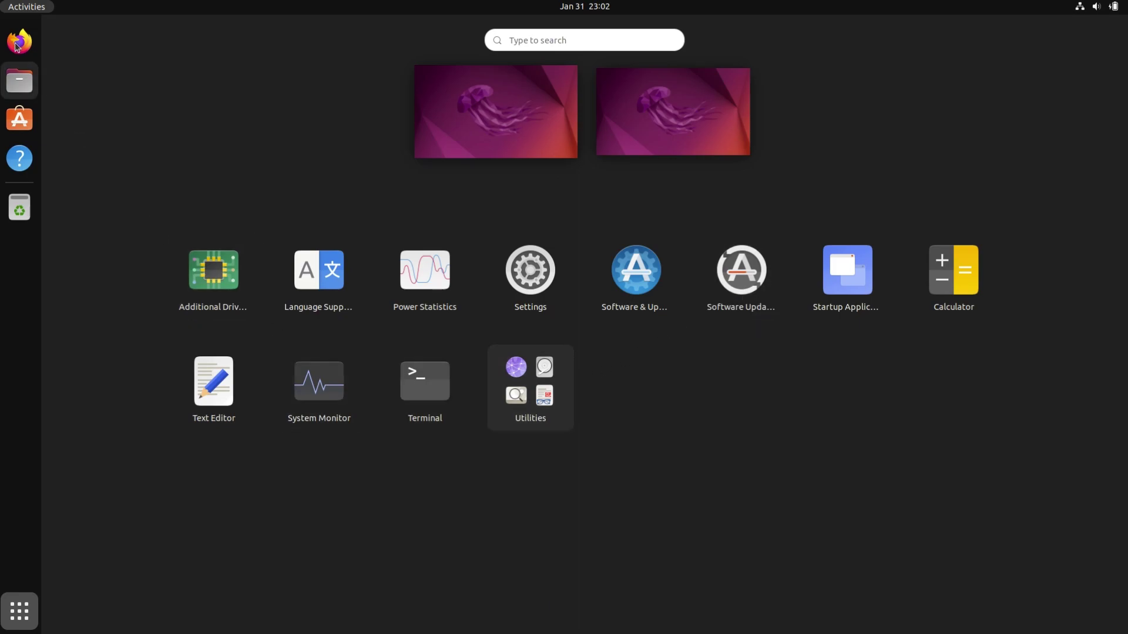
{"action": "left_click", "coordinate": [20, 41]}
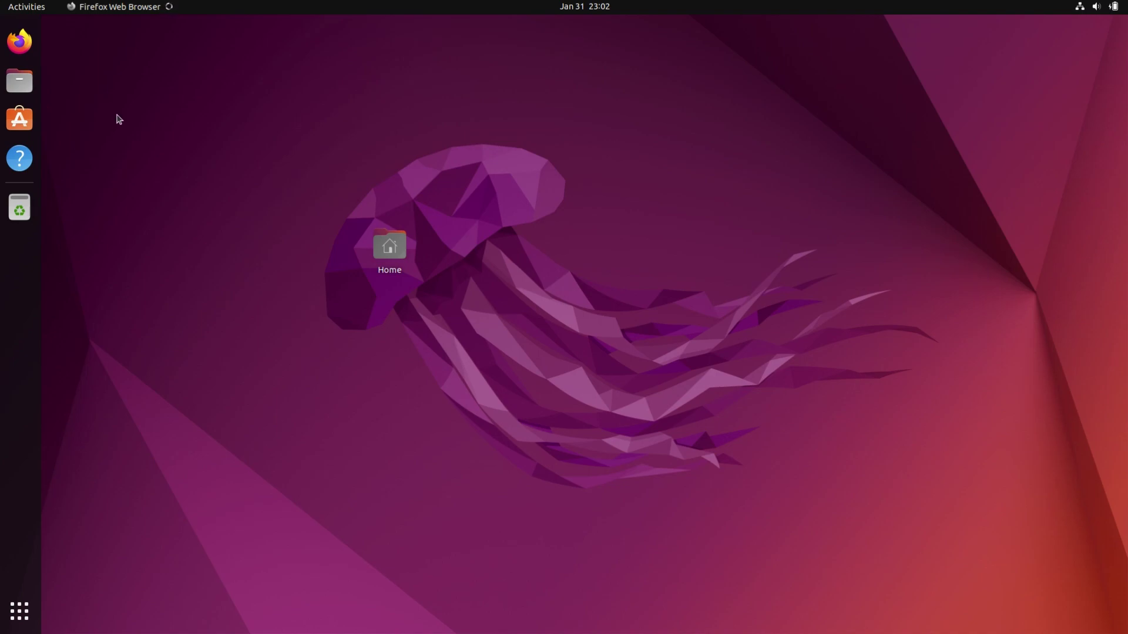
{"action": "right_click", "coordinate": [183, 115]}
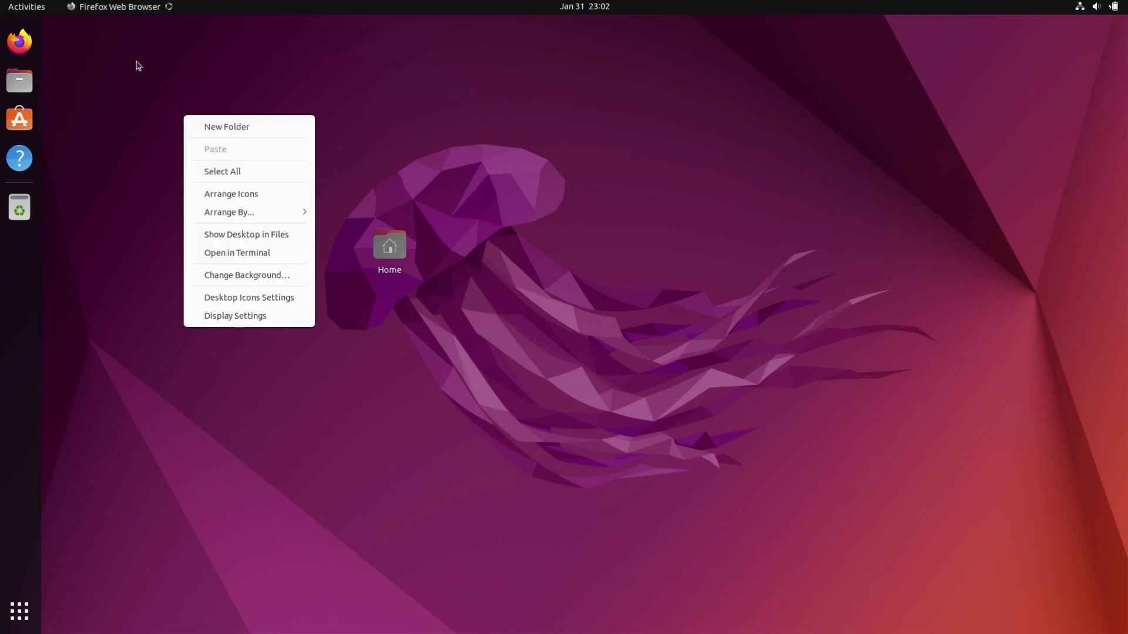
{"action": "left_click", "coordinate": [123, 9]}
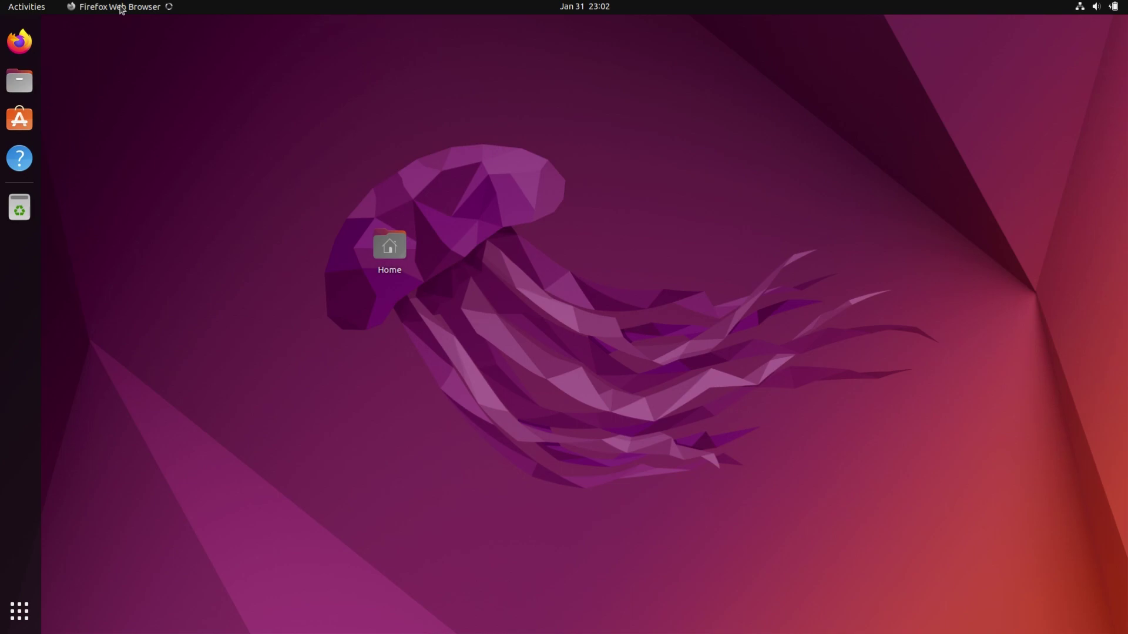
{"action": "left_click", "coordinate": [19, 611]}
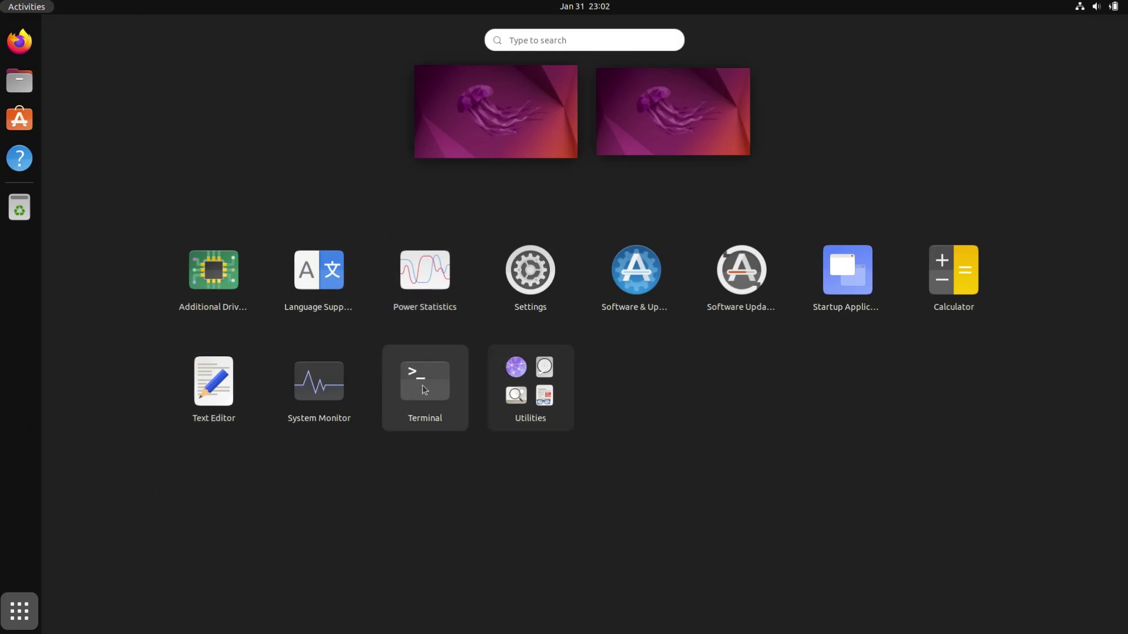
- Run 'ping google.com' in Terminal, stop it after 0% packet loss, and close the terminal
{"action": "left_click", "coordinate": [425, 390]}
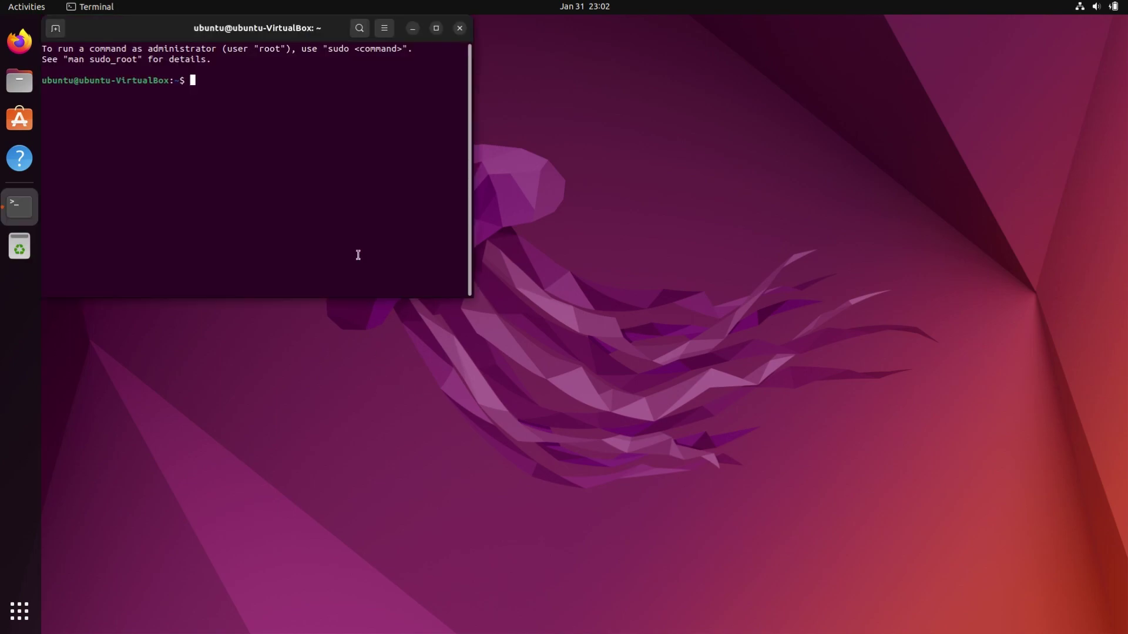
{"action": "type", "text": "ping google.com"}
{"action": "key", "text": "Return"}
{"action": "key", "text": "ctrl+c"}
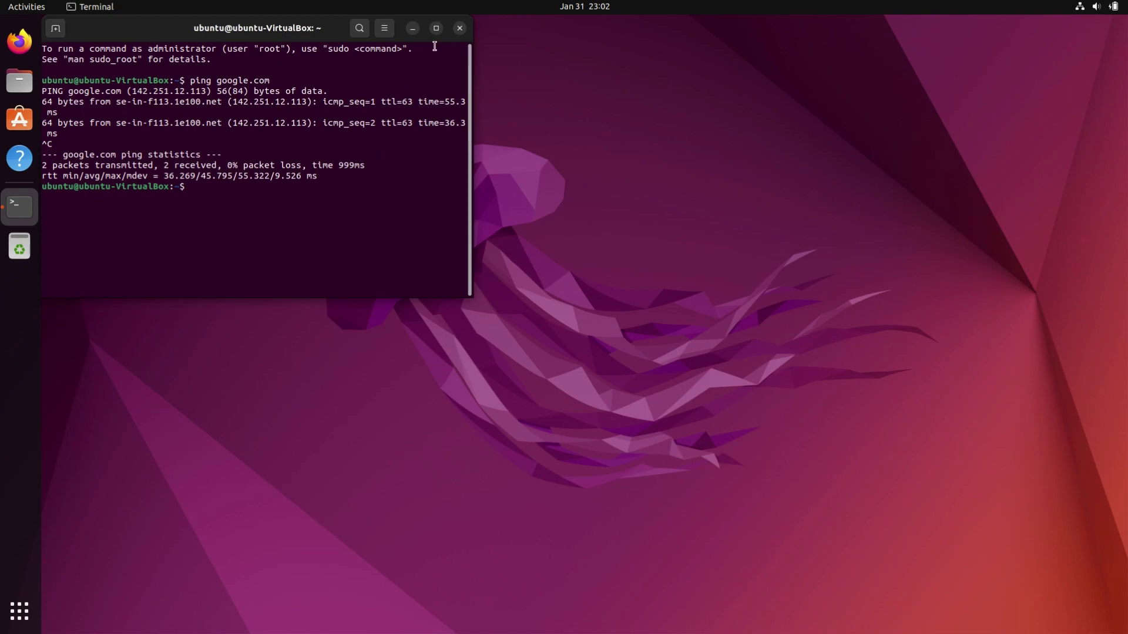
{"action": "left_click", "coordinate": [459, 28]}
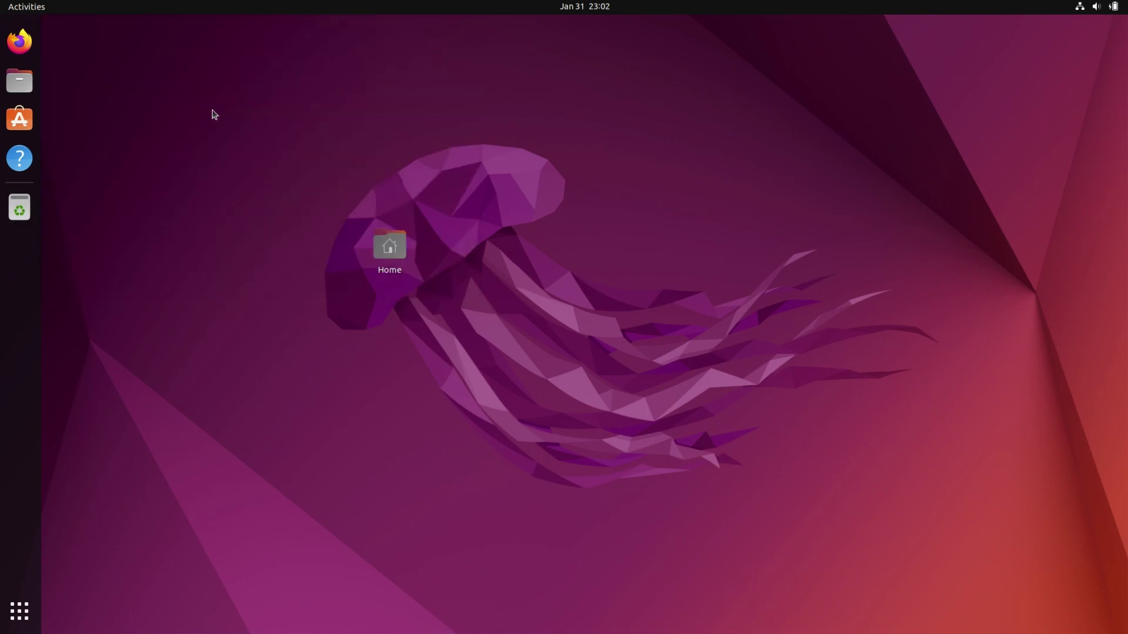
{"action": "left_click", "coordinate": [16, 33]}
{"action": "mouse_move", "coordinate": [404, 3]}
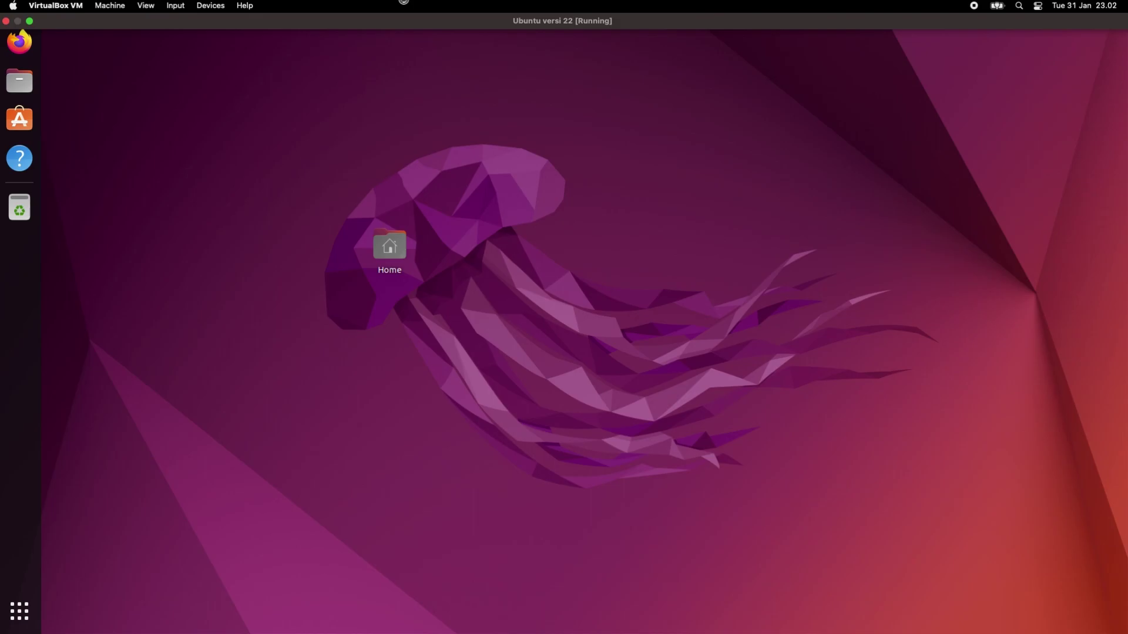